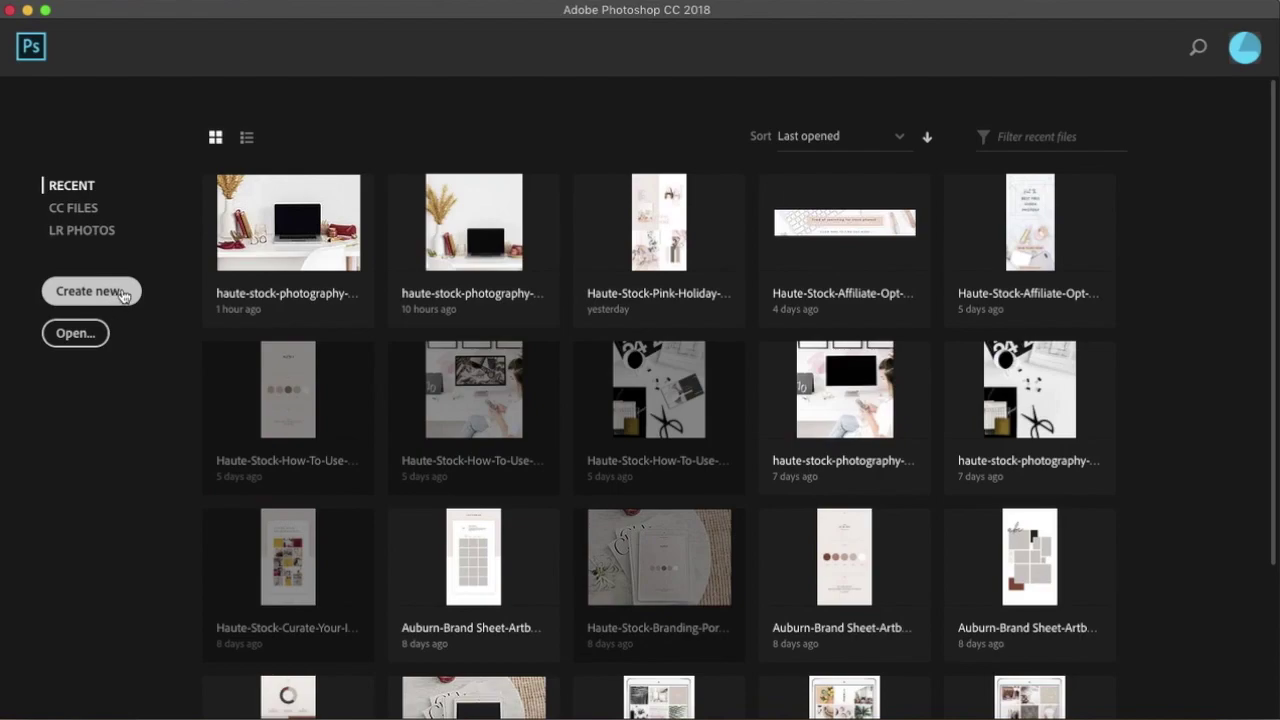
# Step: Open the New Document dialog, preset to 3600 × 2400 px at 300 ppi, RGB
pyautogui.click(124, 293)
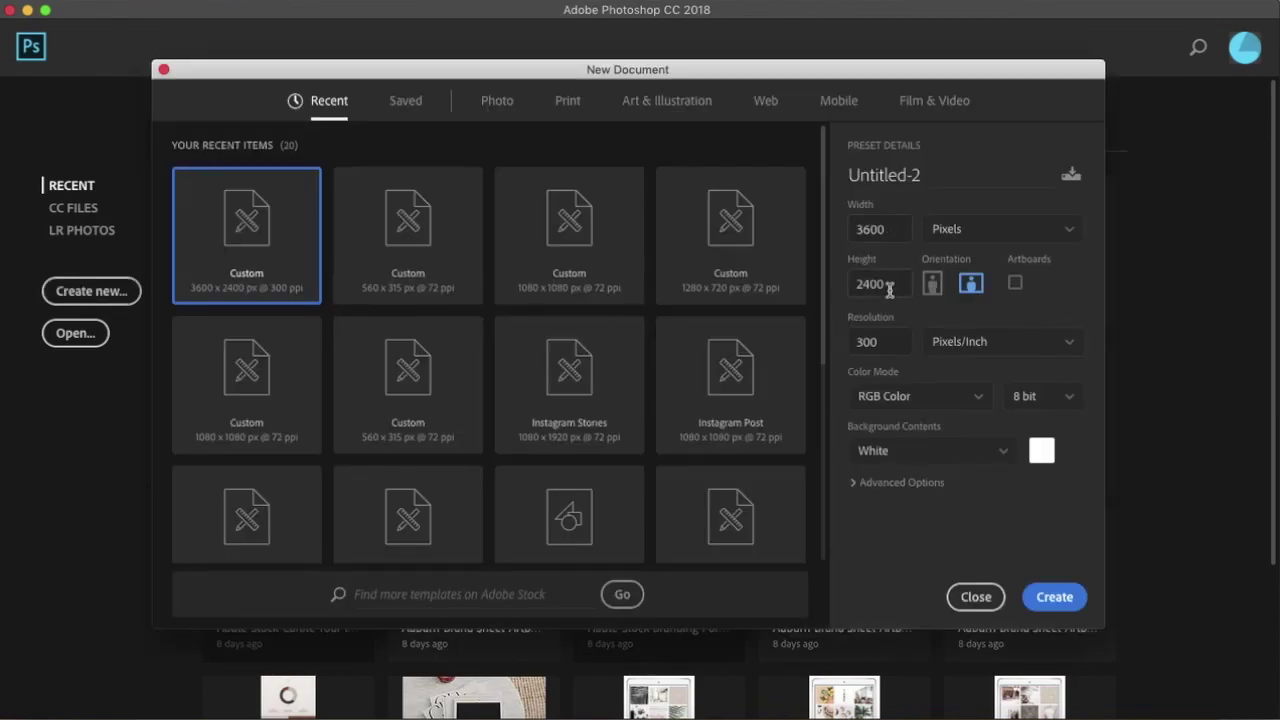
# Step: Create the 3600 × 2400 px document and place the saffron-flame-19 laptop desk photo in it
pyautogui.click(1080, 598)
pyautogui.click(1117, 712)
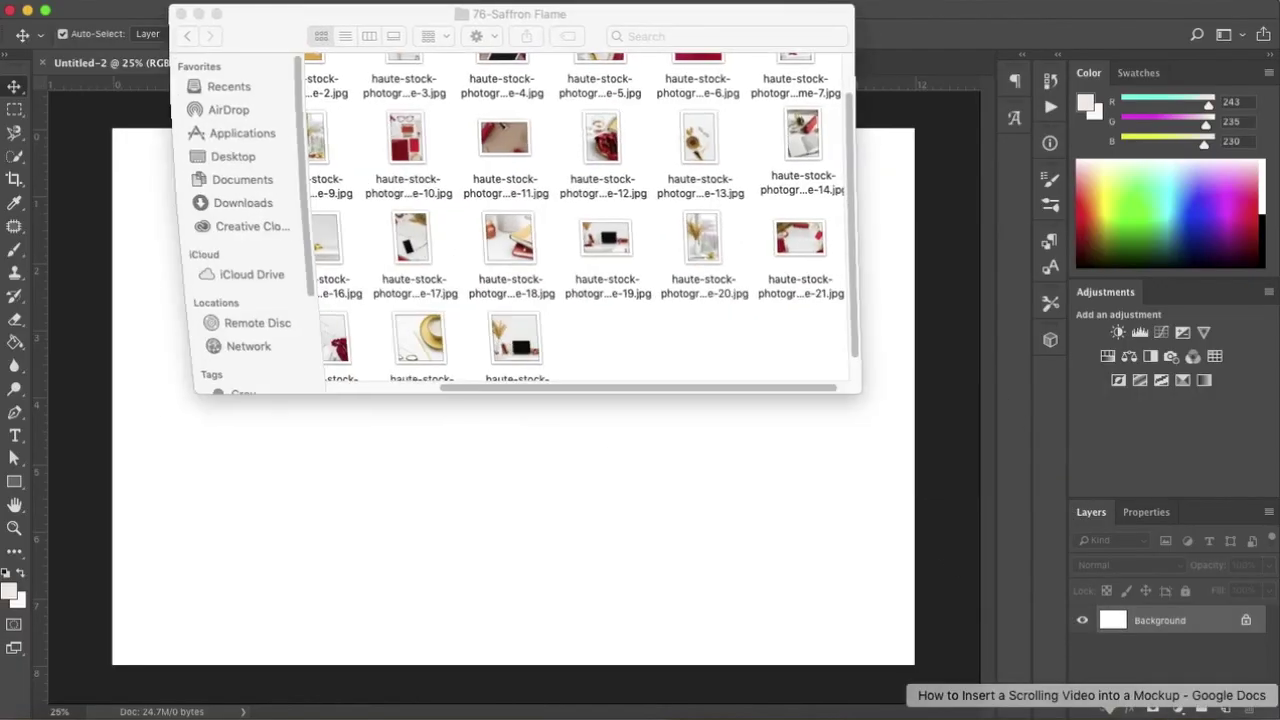
pyautogui.moveTo(599, 237); pyautogui.dragTo(446, 563)
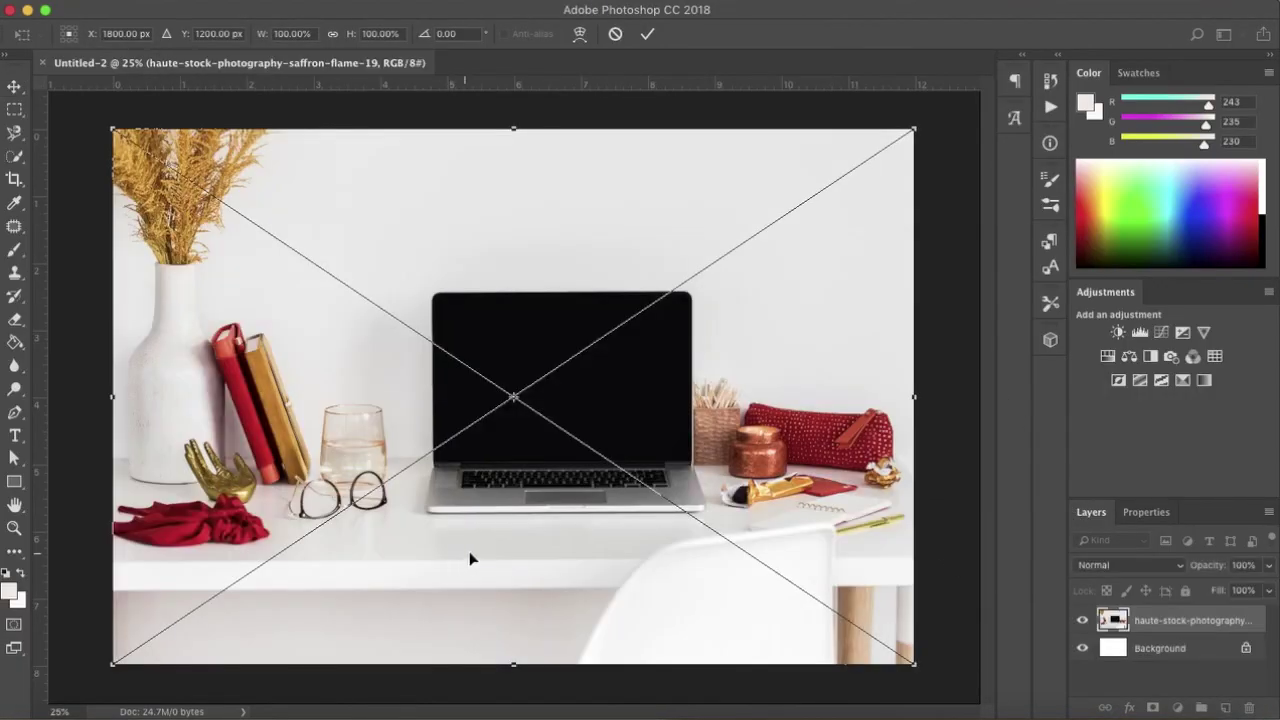
# Step: Scale the desk photo to about 128% so it fills the canvas, then commit
pyautogui.moveTo(914, 664); pyautogui.dragTo(995, 718)
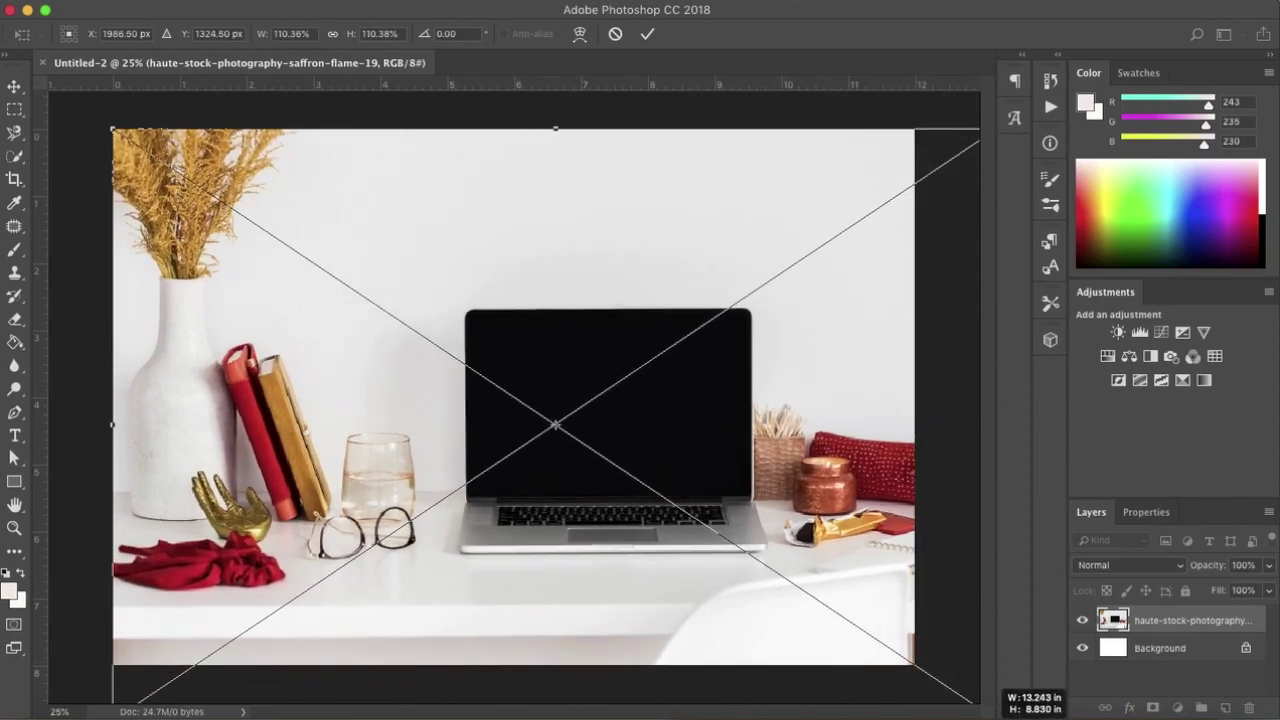
pyautogui.press('super+minus')
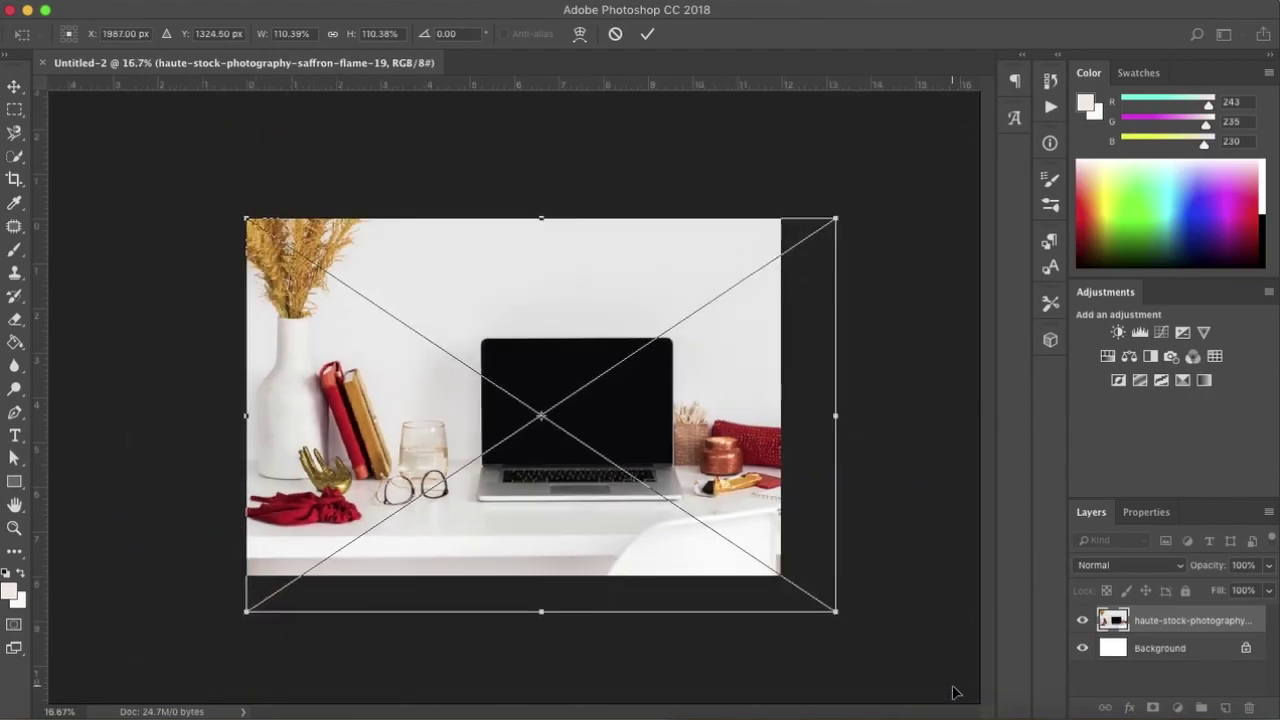
pyautogui.moveTo(240, 216); pyautogui.dragTo(199, 190)
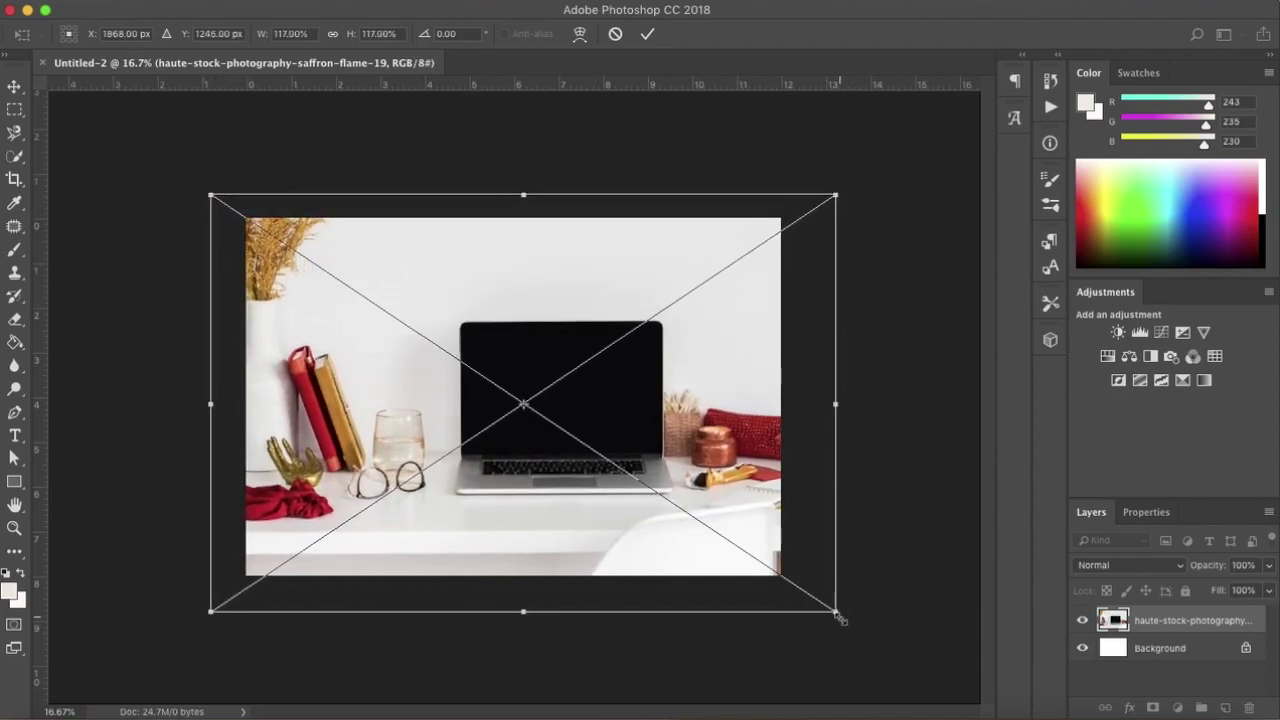
pyautogui.moveTo(836, 611); pyautogui.dragTo(878, 657)
pyautogui.moveTo(610, 521); pyautogui.dragTo(588, 524)
pyautogui.moveTo(186, 192)
pyautogui.mouseDown()
pyautogui.moveTo(172, 187)
pyautogui.moveTo(188, 196)
pyautogui.mouseUp()
pyautogui.moveTo(866, 645)
pyautogui.mouseDown()
pyautogui.moveTo(880, 660)
pyautogui.moveTo(872, 652)
pyautogui.mouseUp()
pyautogui.moveTo(659, 545); pyautogui.dragTo(661, 532)
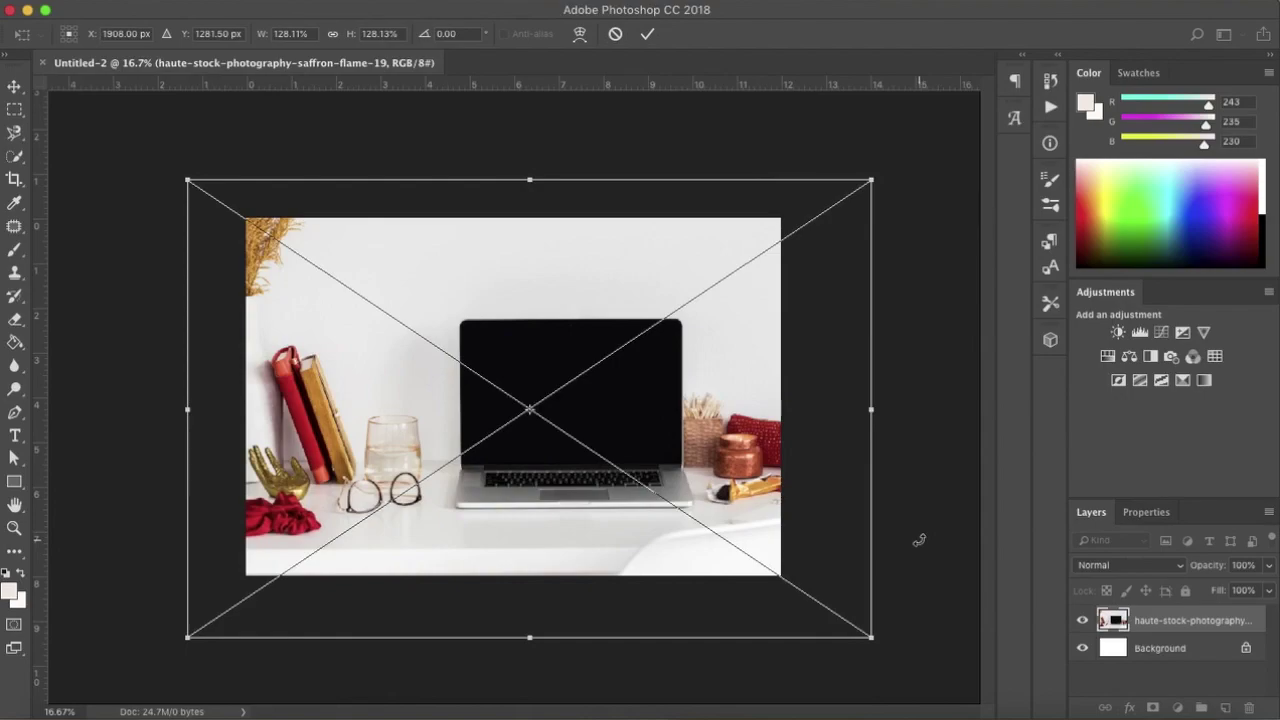
pyautogui.press('Return')
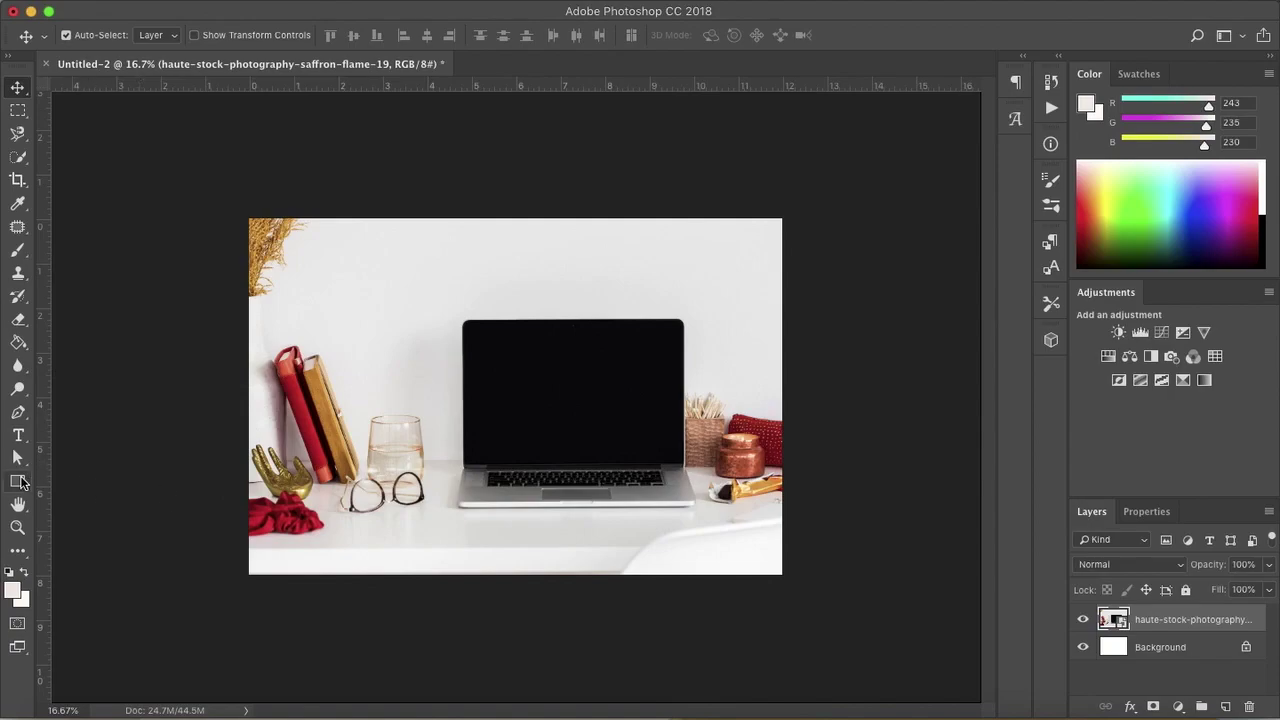
# Step: Draw a 1438 × 818 px black rectangle with the Rectangle tool
pyautogui.click(19, 482)
pyautogui.click(566, 393)
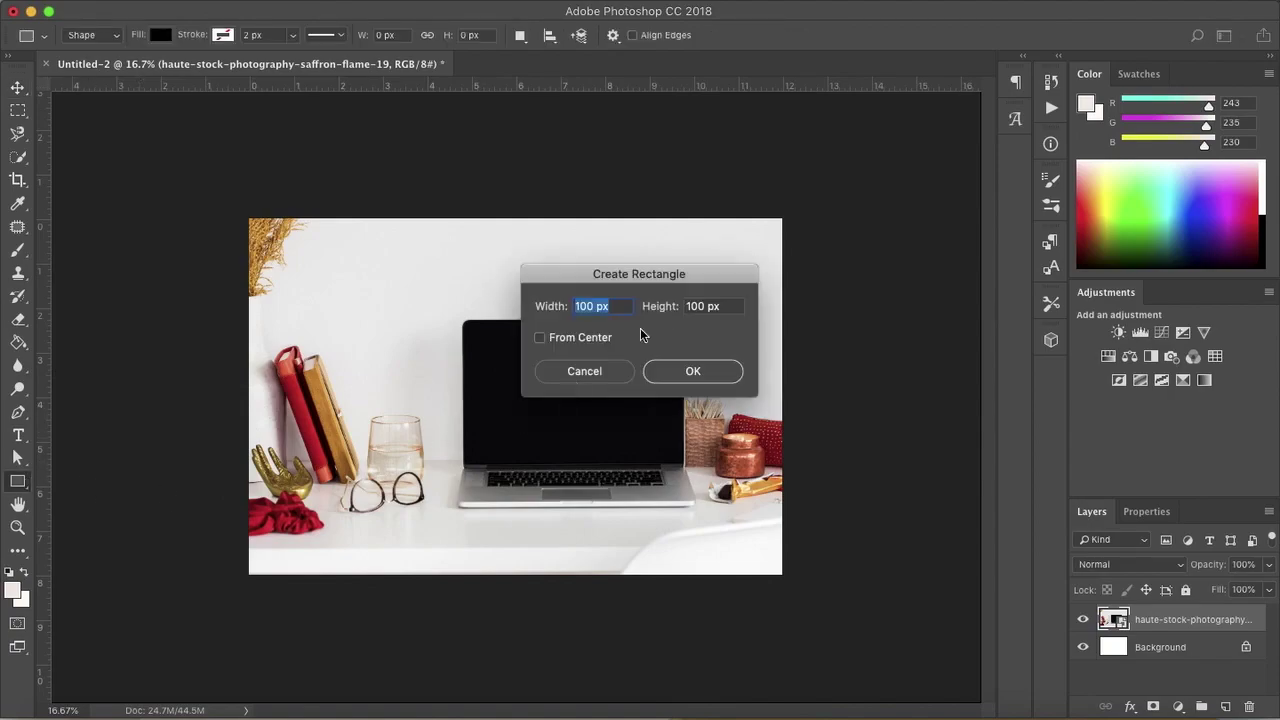
pyautogui.write('1438')
pyautogui.click(710, 306)
pyautogui.write('818')
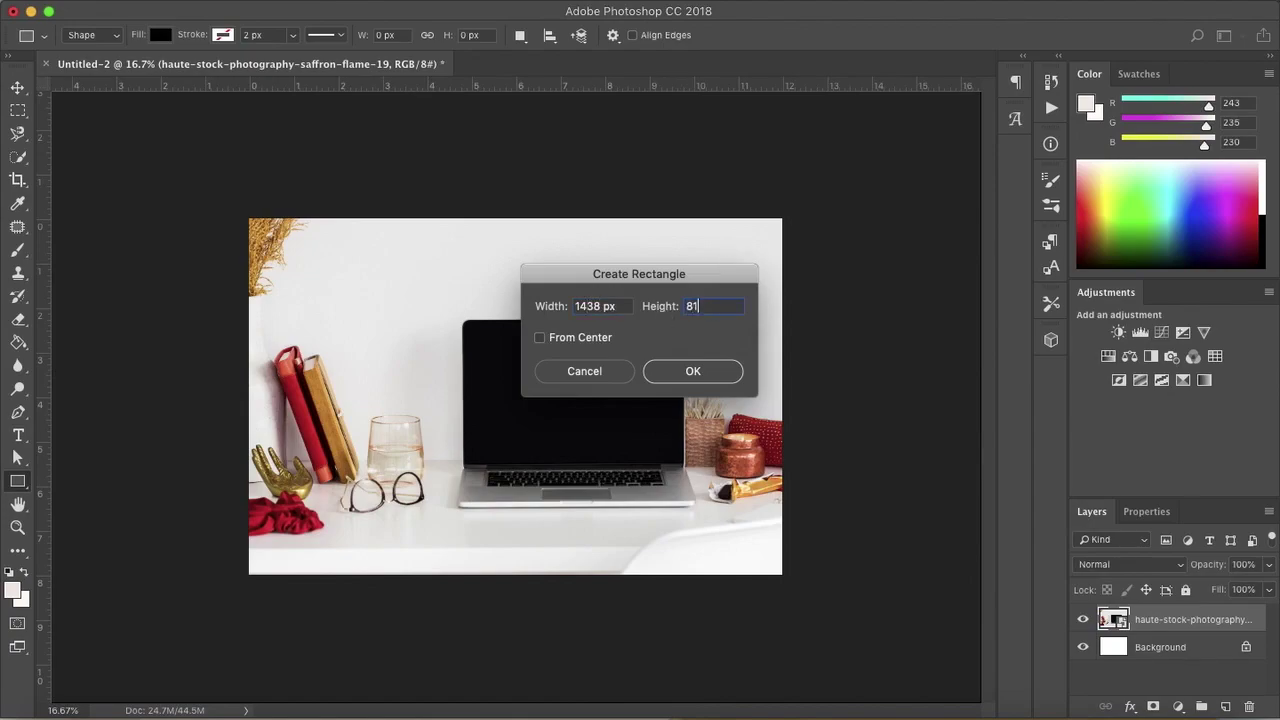
pyautogui.click(694, 380)
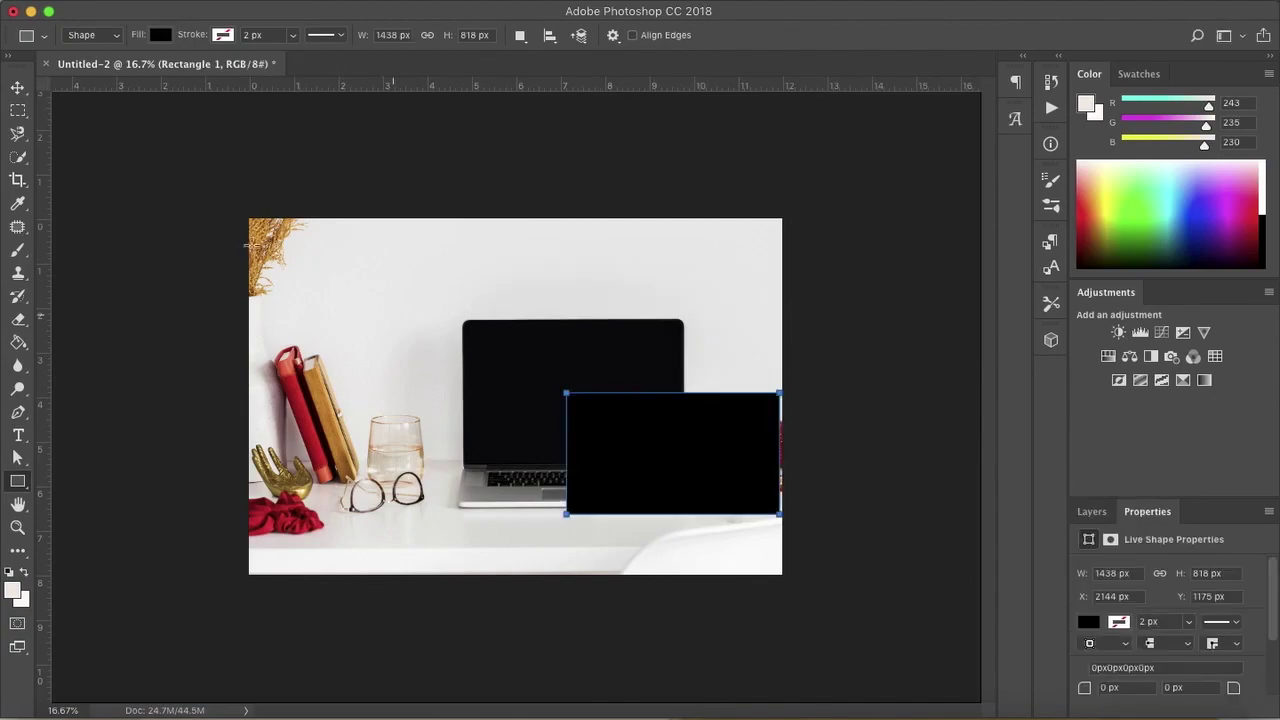
# Step: Move and scale the rectangle to about 97% so it fits the laptop screen exactly
pyautogui.click(17, 88)
pyautogui.moveTo(600, 437); pyautogui.dragTo(632, 407)
pyautogui.hotkey('ctrl', 't')
pyautogui.hotkey('ctrl', '+')
pyautogui.hotkey('ctrl', '+')
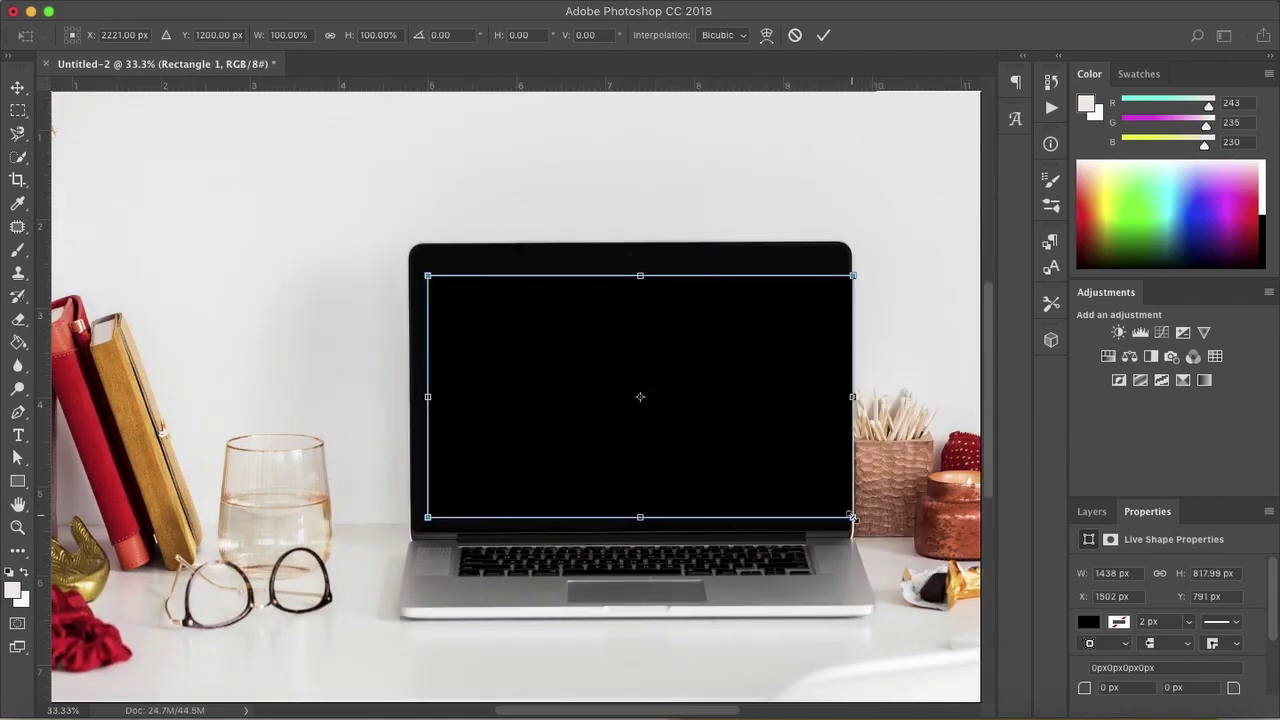
pyautogui.moveTo(852, 517); pyautogui.dragTo(840, 511)
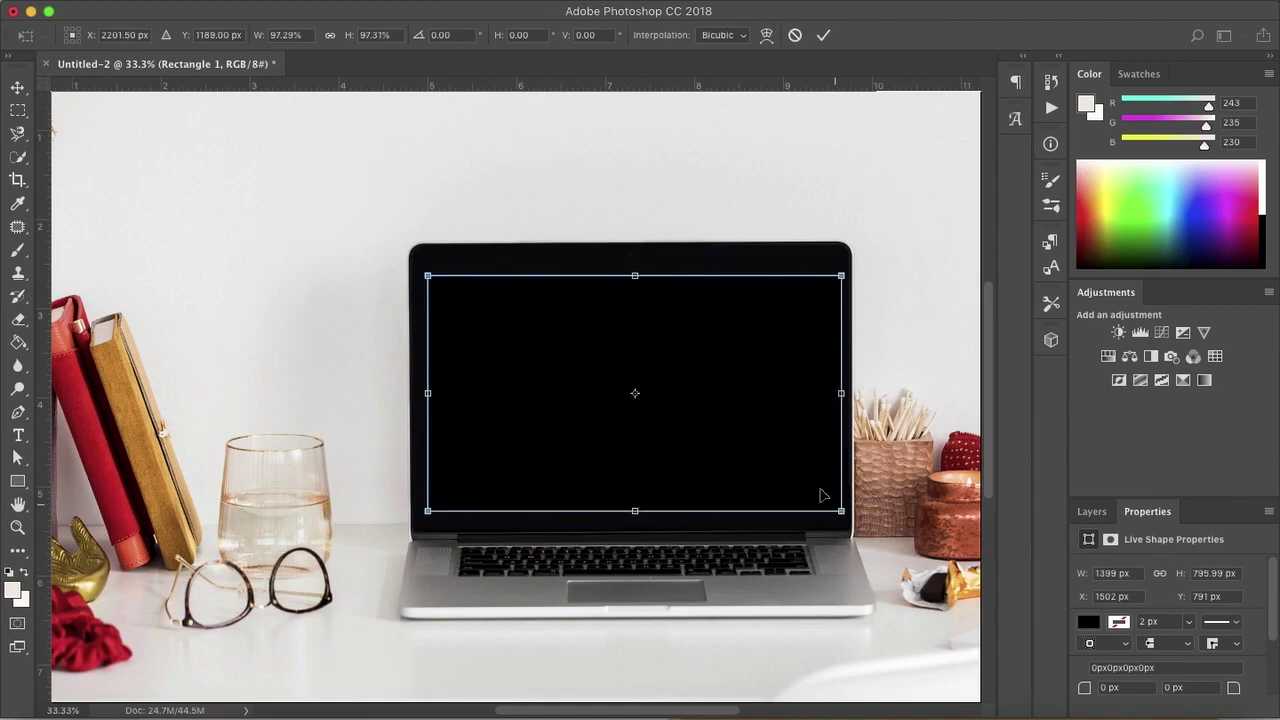
pyautogui.moveTo(771, 434); pyautogui.dragTo(771, 439)
pyautogui.press('Up')
pyautogui.press('Up')
pyautogui.press('Up')
pyautogui.press('Up')
pyautogui.press('Up')
pyautogui.press('Up')
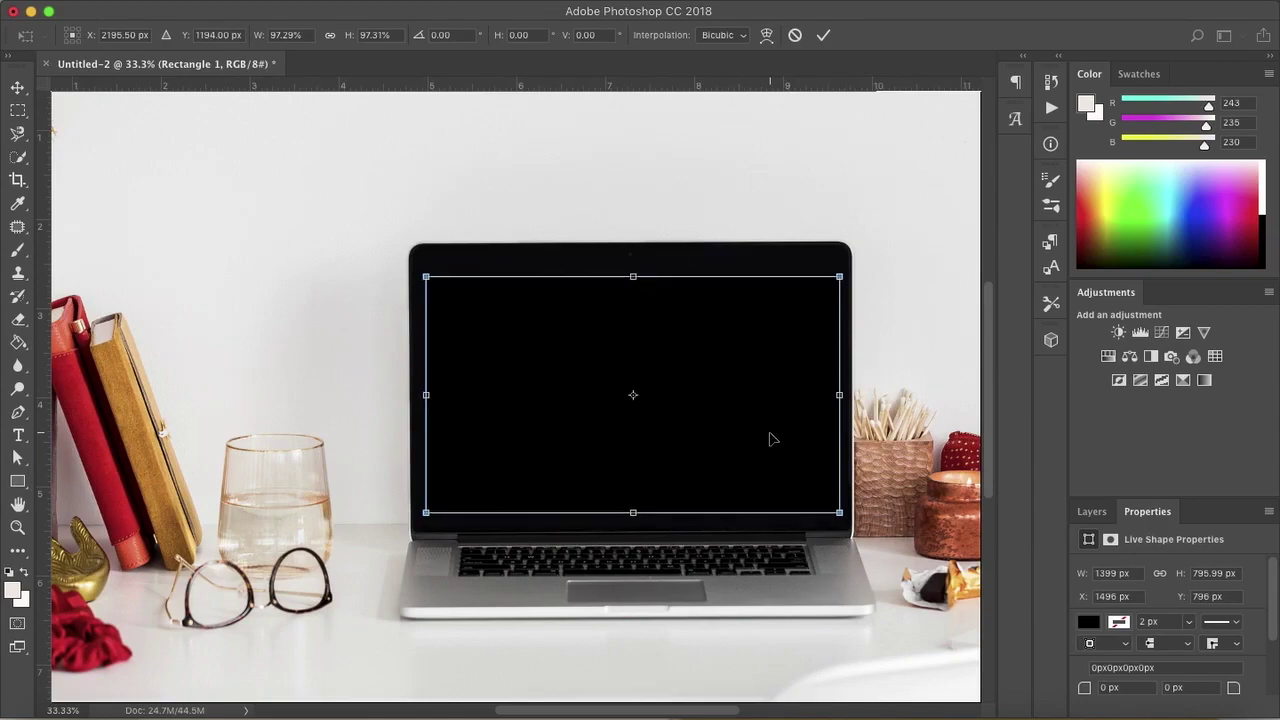
pyautogui.press('Return')
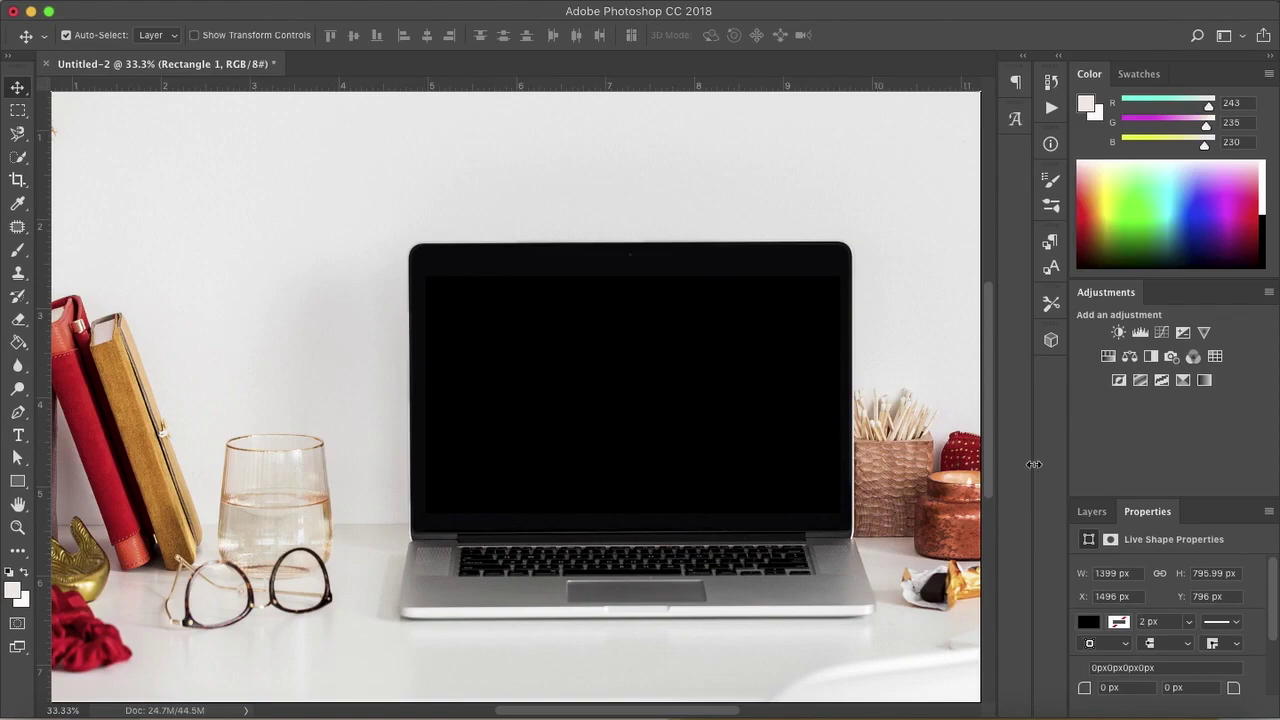
# Step: Convert the Rectangle 1 layer into a smart object from the Layers panel
pyautogui.click(1090, 512)
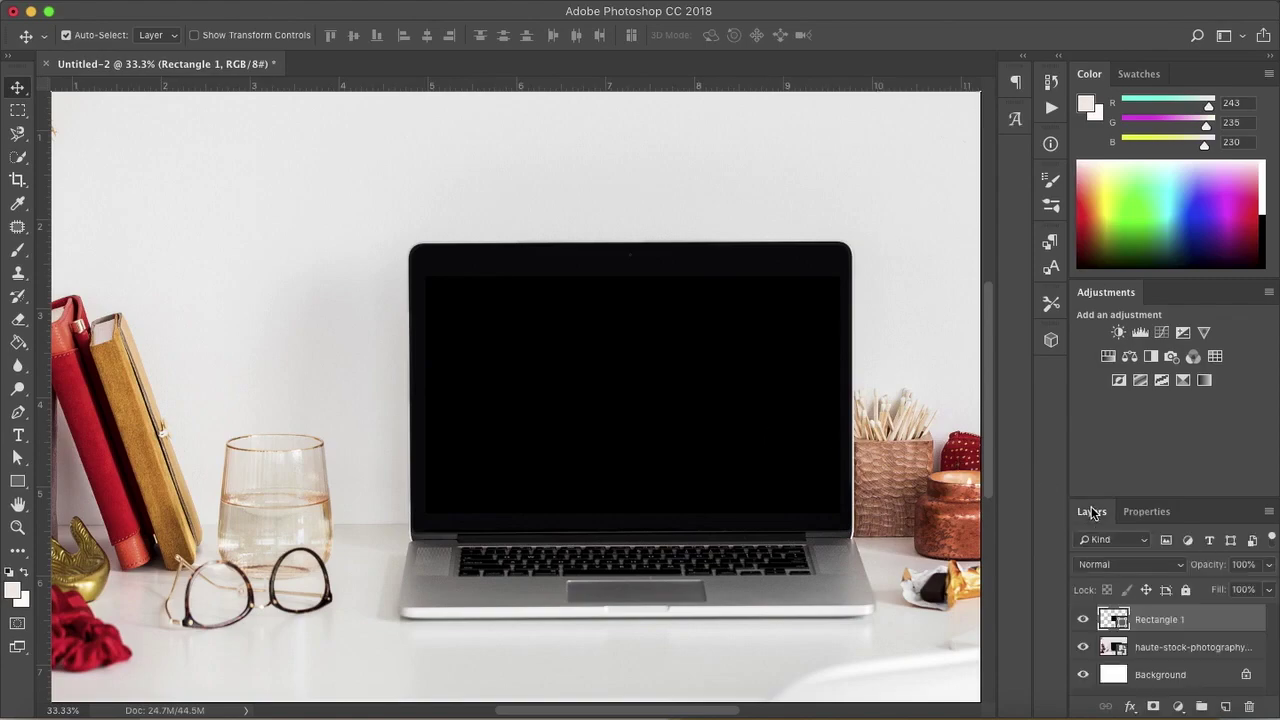
pyautogui.rightClick(1222, 620)
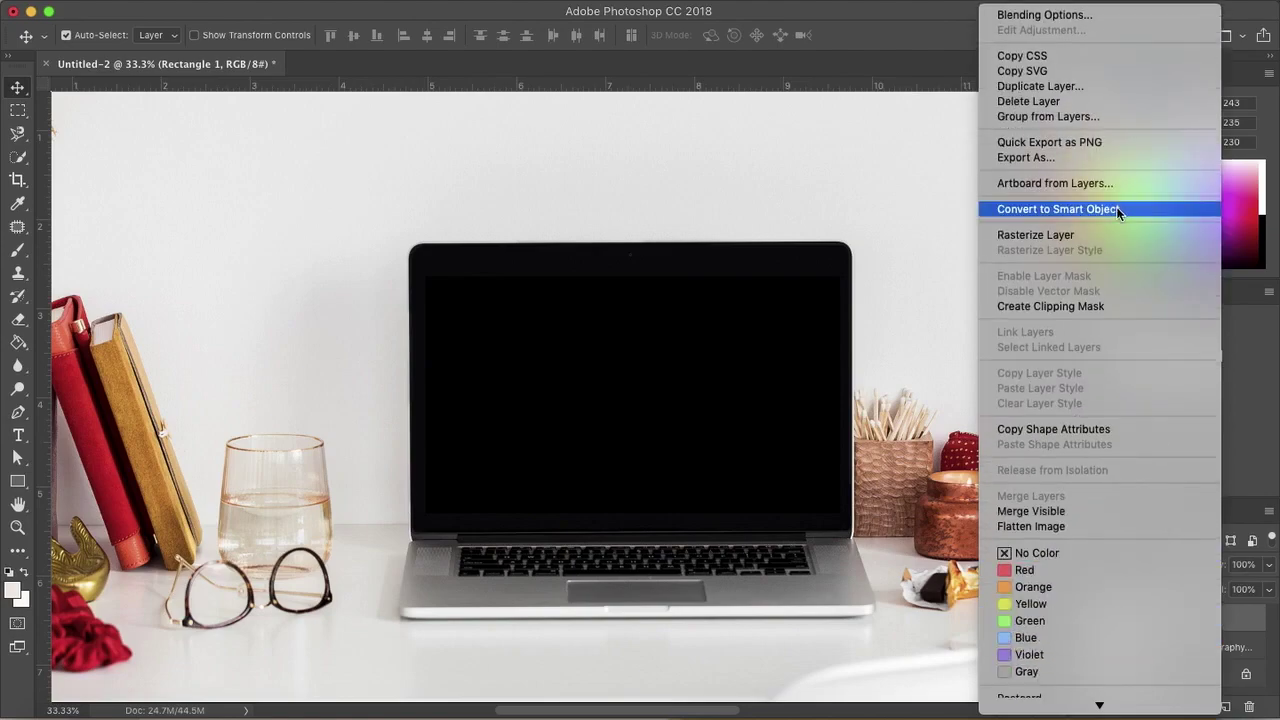
pyautogui.click(1116, 208)
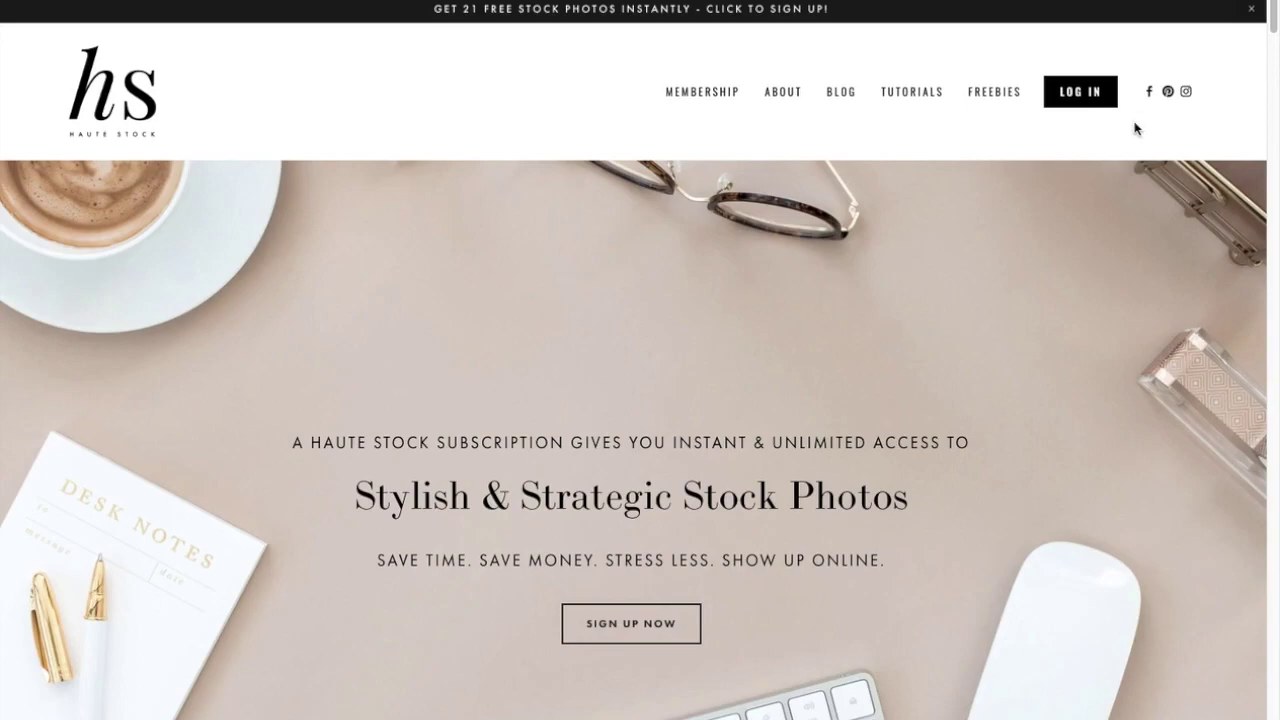
# Step: Scroll the hautestock.co stock-library page down to the Love for the Library testimonials
pyautogui.scroll(-1, 1230, 128)
pyautogui.scroll(-3, 1230, 128)
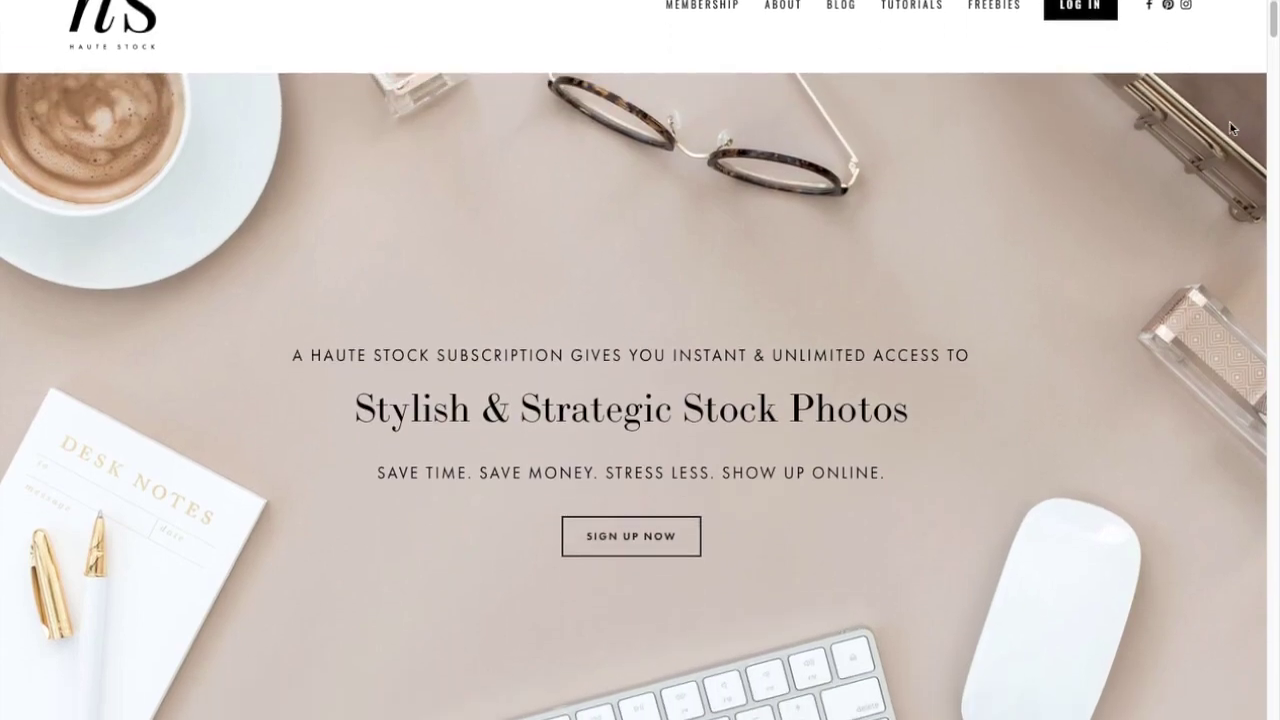
pyautogui.scroll(-3, 1229, 121)
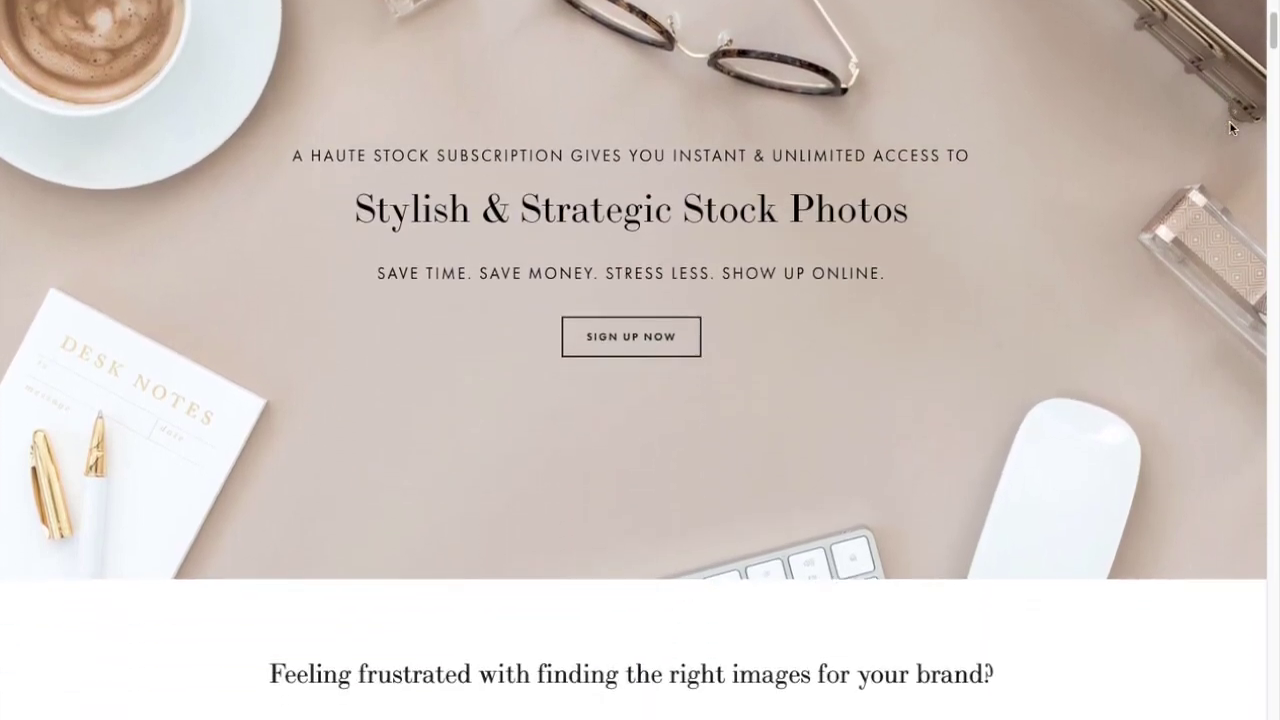
pyautogui.scroll(-3, 1229, 121)
pyautogui.scroll(-8, 1229, 121)
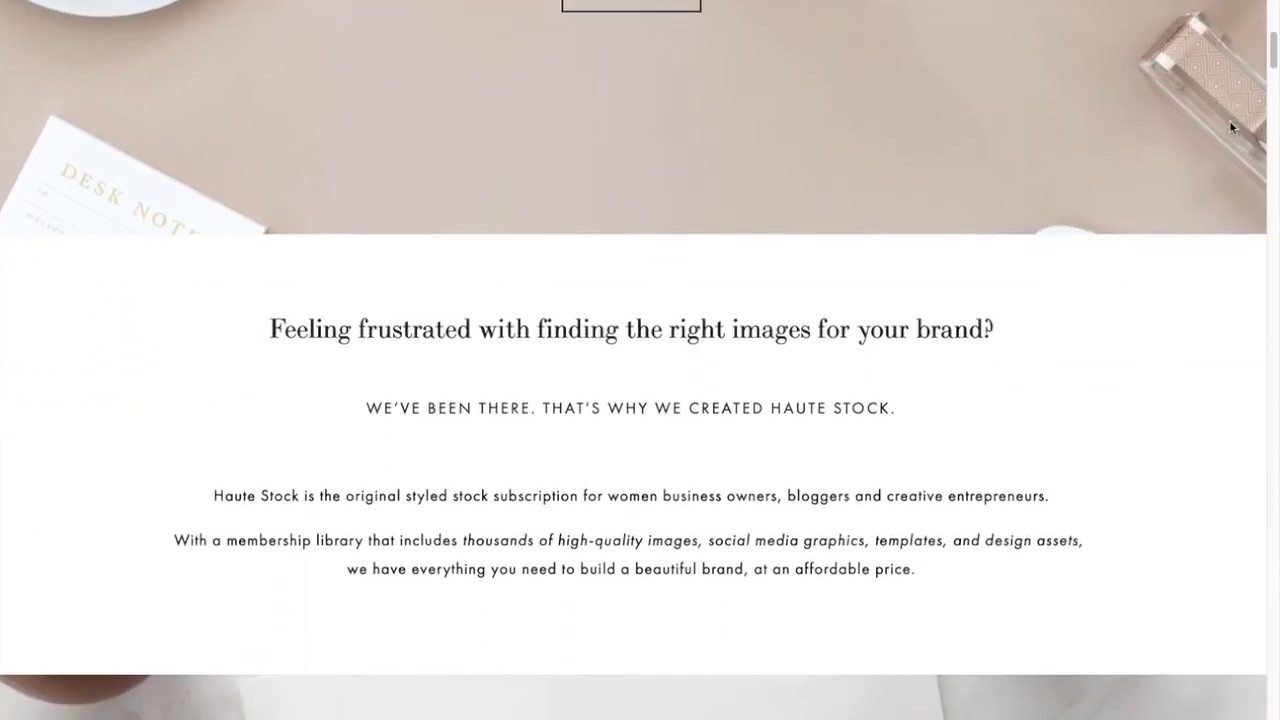
pyautogui.scroll(-5, 1230, 127)
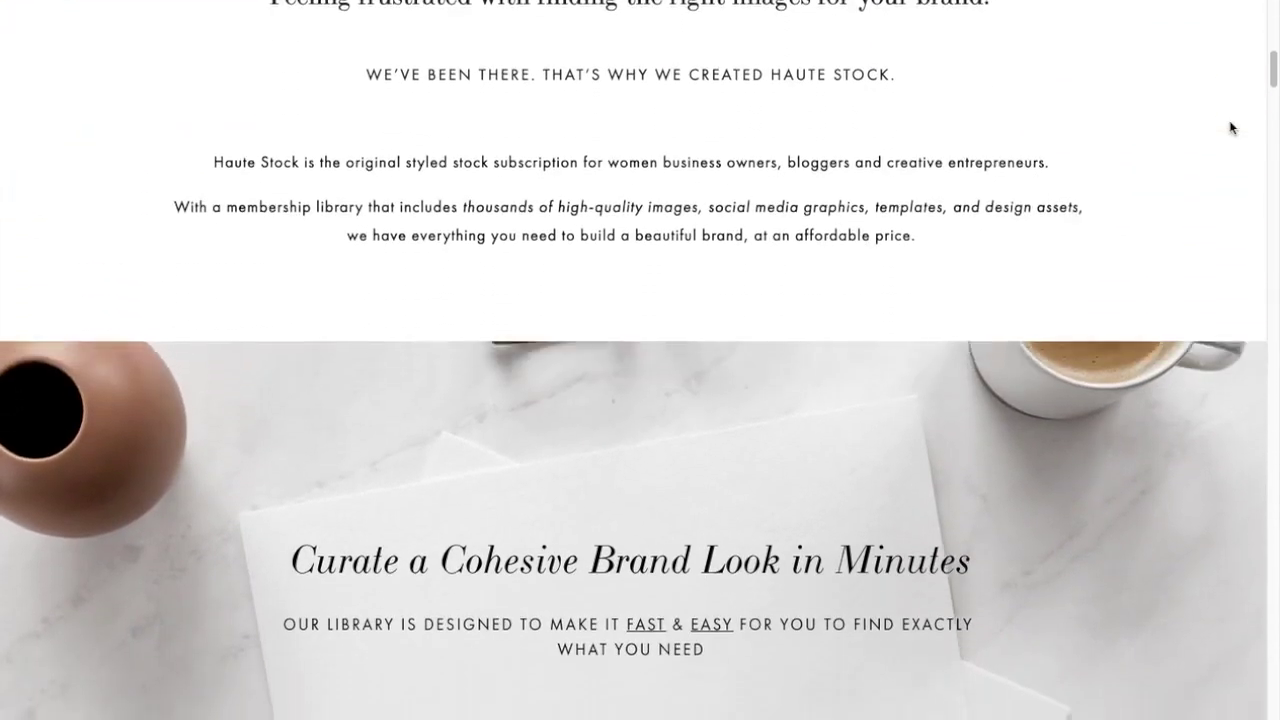
pyautogui.scroll(-3, 1230, 127)
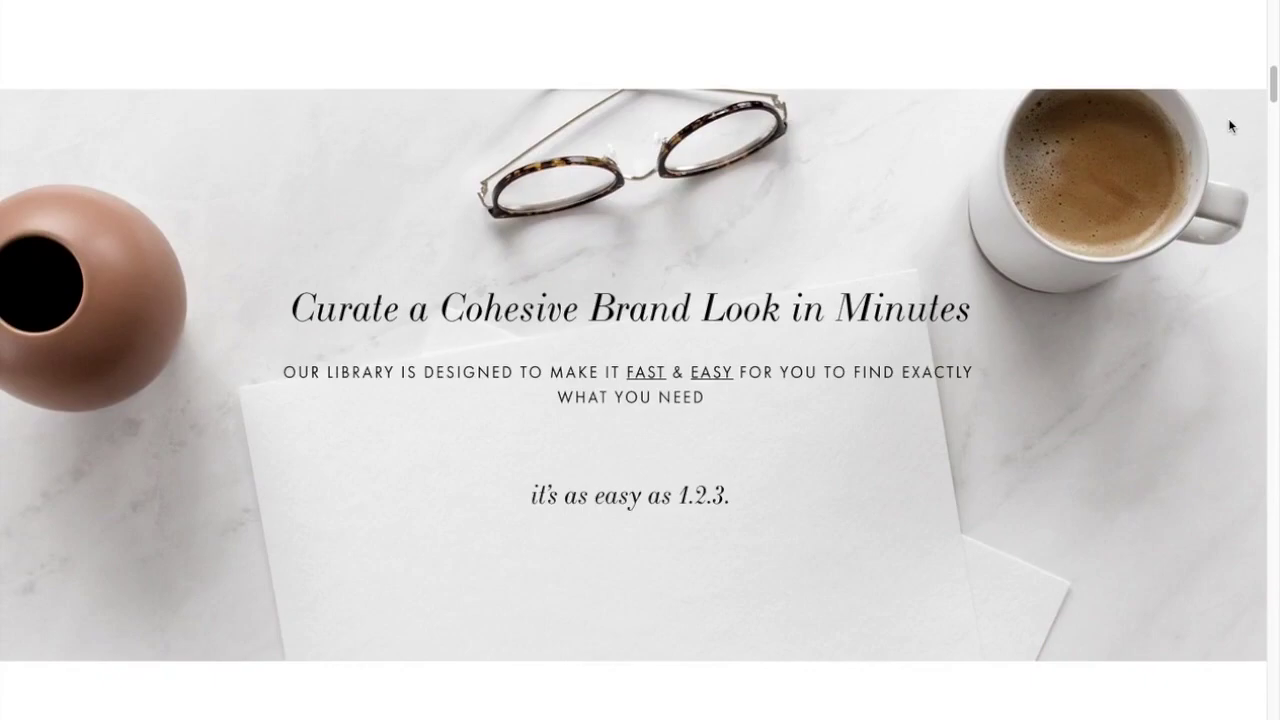
pyautogui.scroll(-4, 1230, 125)
pyautogui.scroll(-8, 1230, 125)
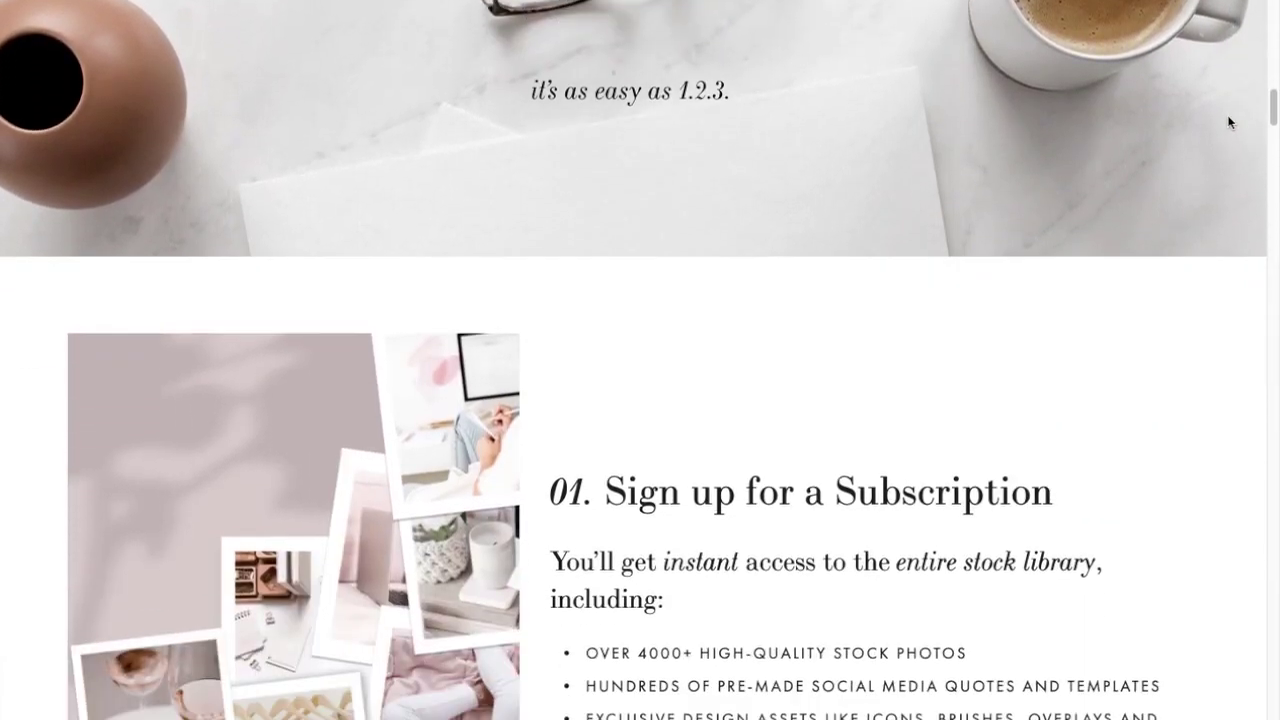
pyautogui.scroll(-5, 1230, 122)
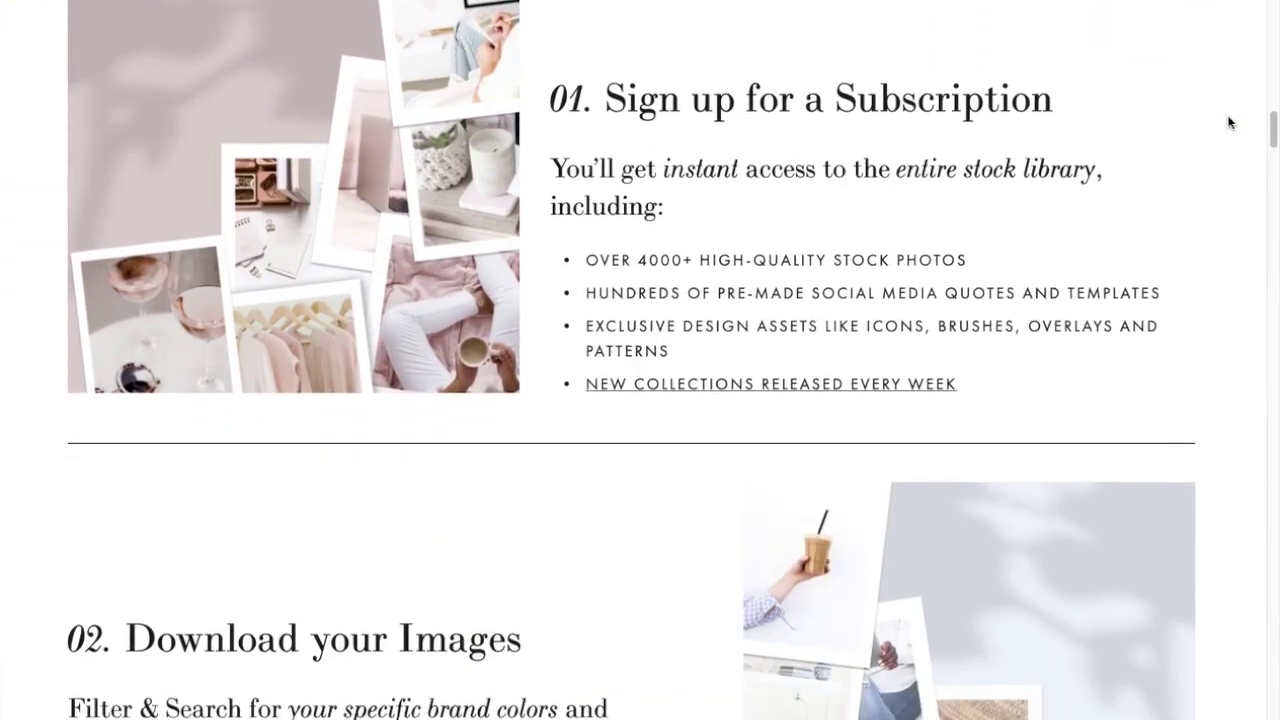
pyautogui.scroll(-10, 1230, 122)
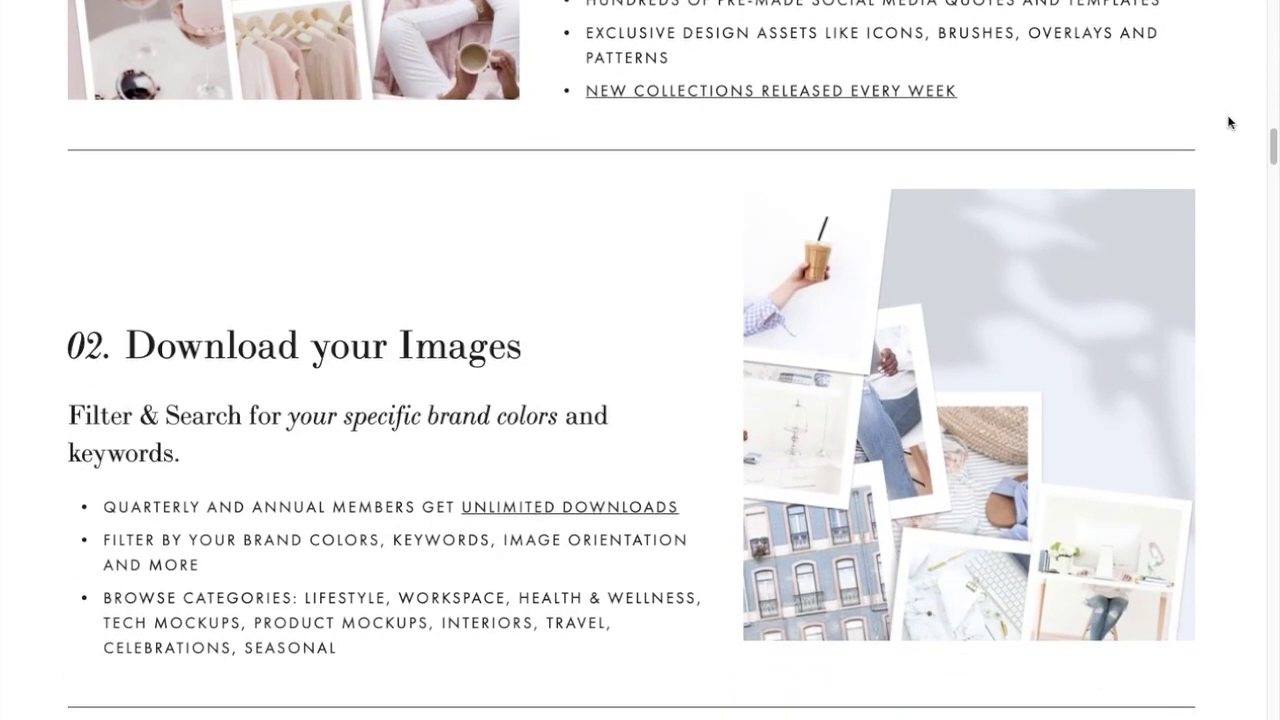
pyautogui.scroll(-10, 1229, 122)
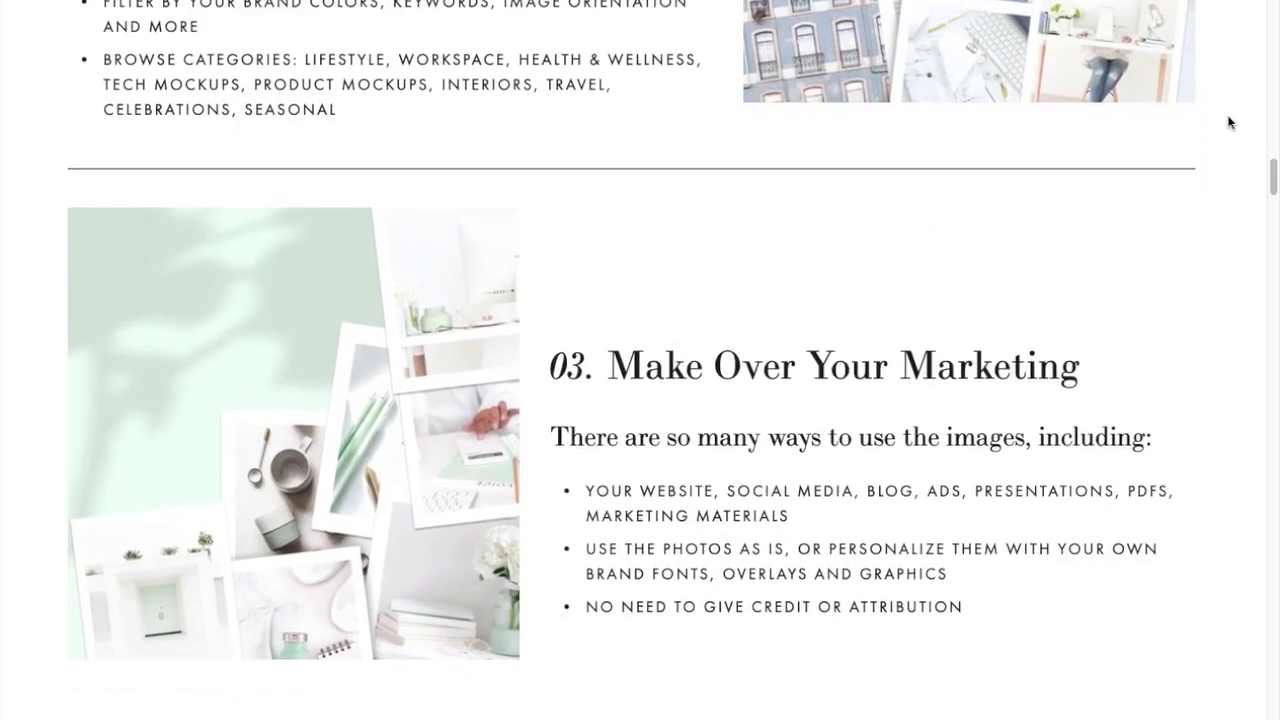
pyautogui.scroll(-9, 1229, 122)
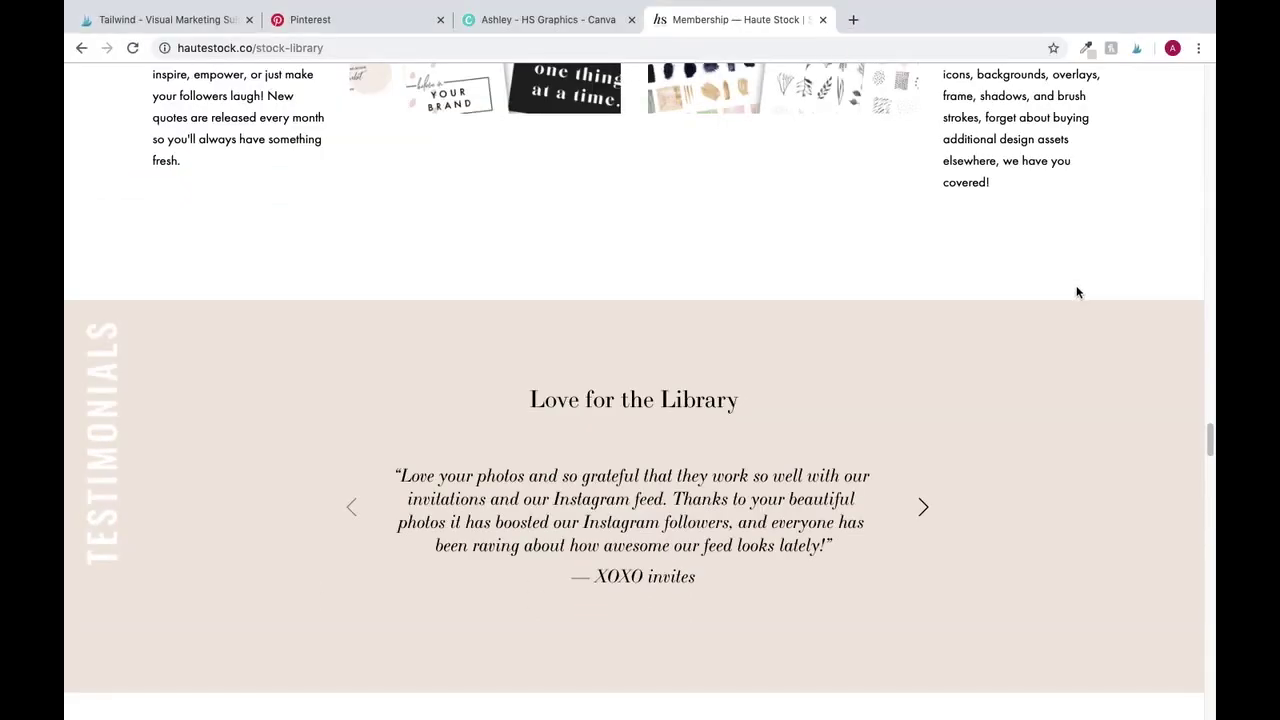
# Step: Load the recorded Screen Mailer video link in a new browser tab
pyautogui.moveTo(918, 8)
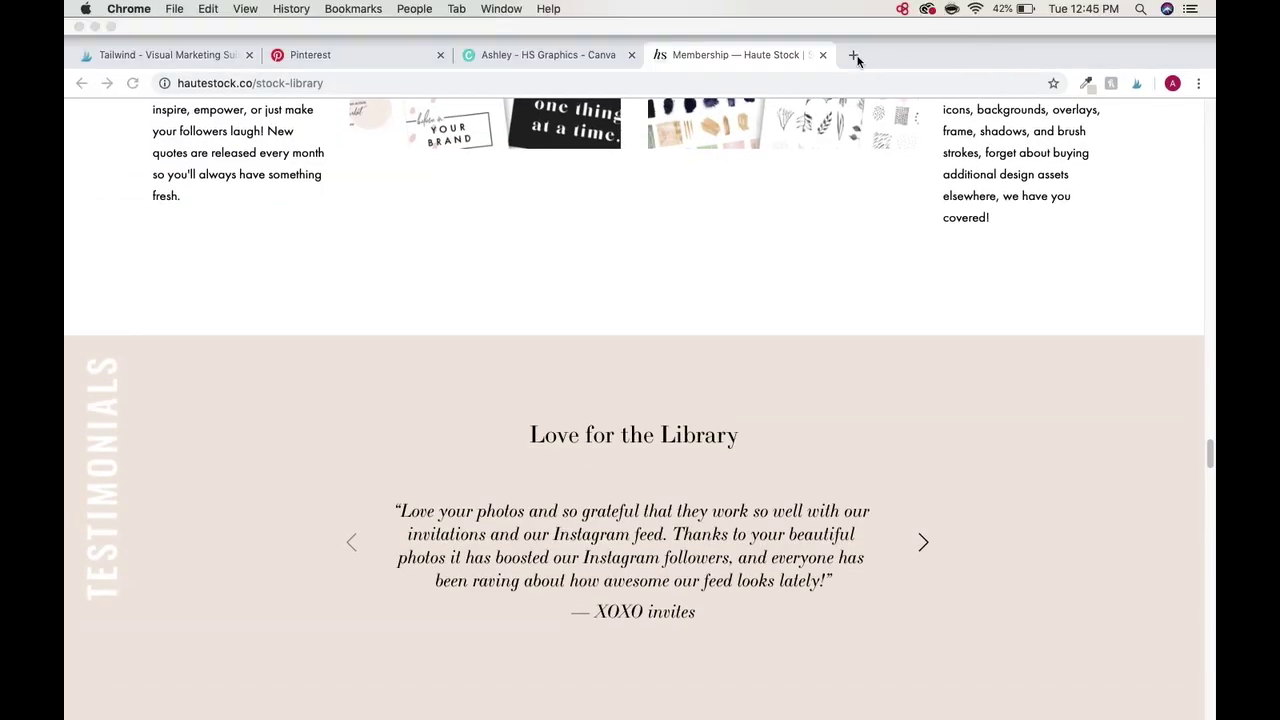
pyautogui.click(853, 54)
pyautogui.write('https://www.screenmailer.com/v/ZJr9dap97ceEbNI.mp4')
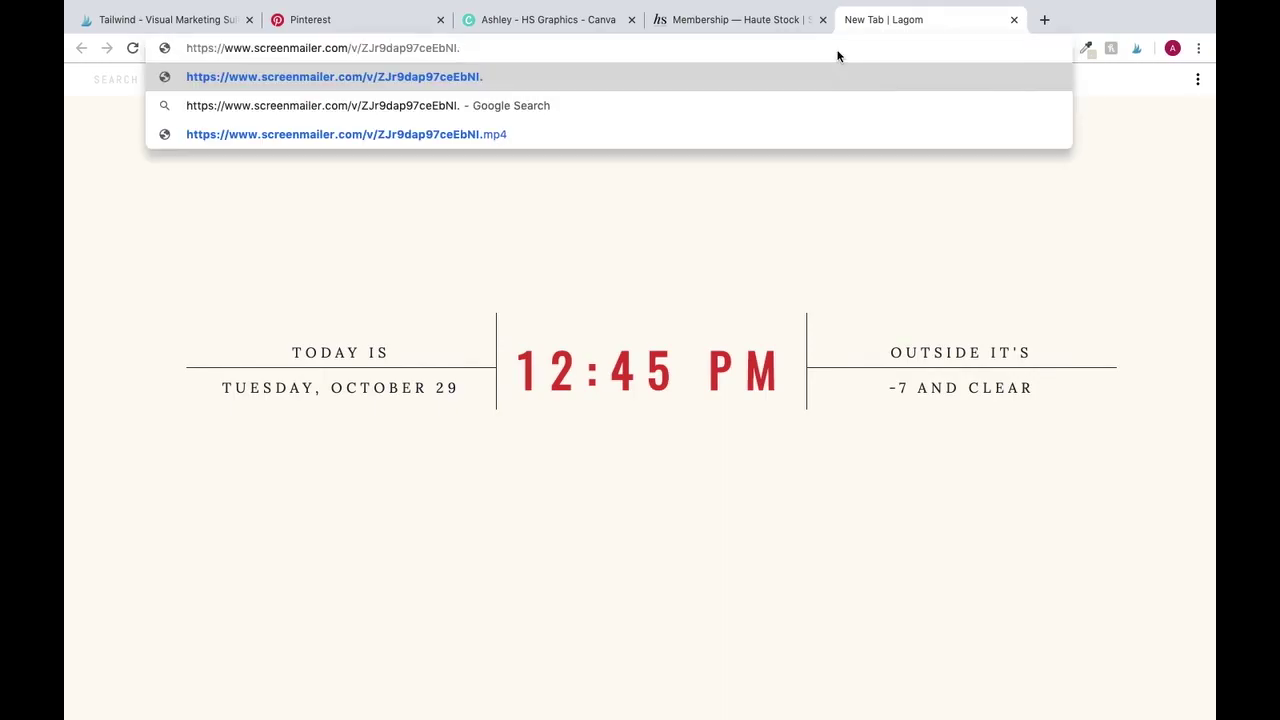
pyautogui.press('Return')
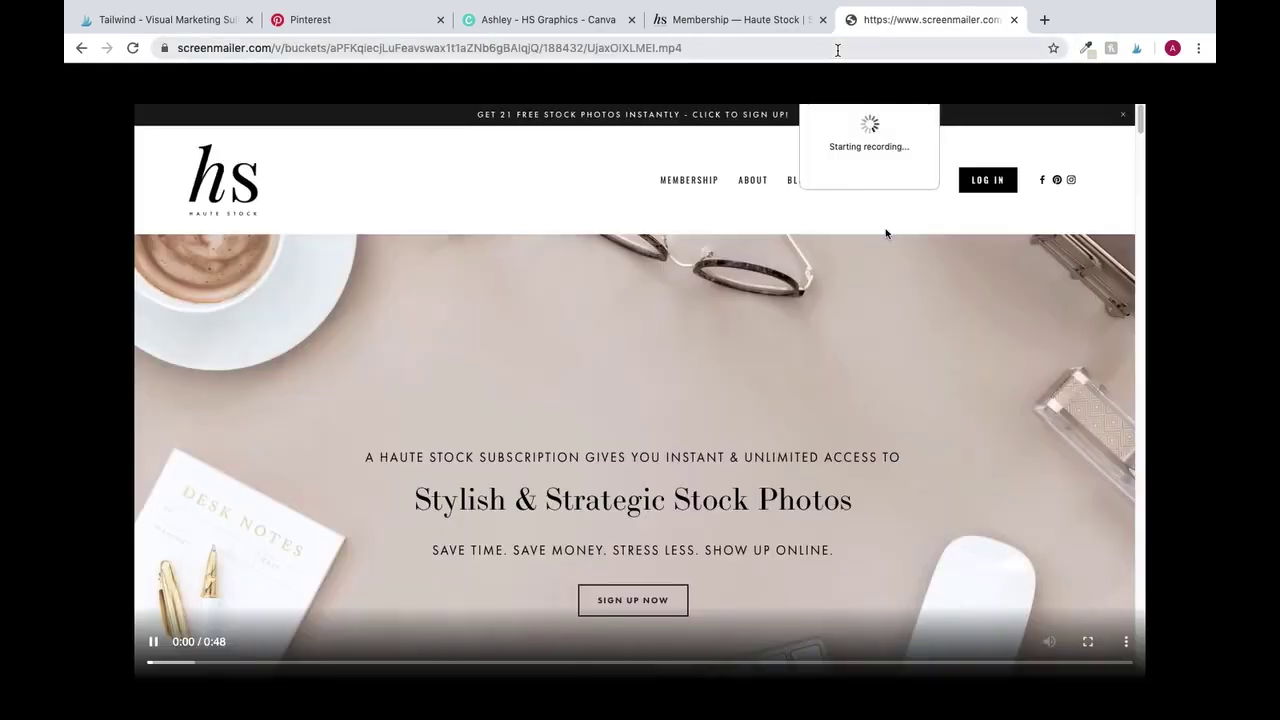
# Step: Save the video to the Desktop as 'membershipvideofinal'
pyautogui.rightClick(674, 260)
pyautogui.click(733, 324)
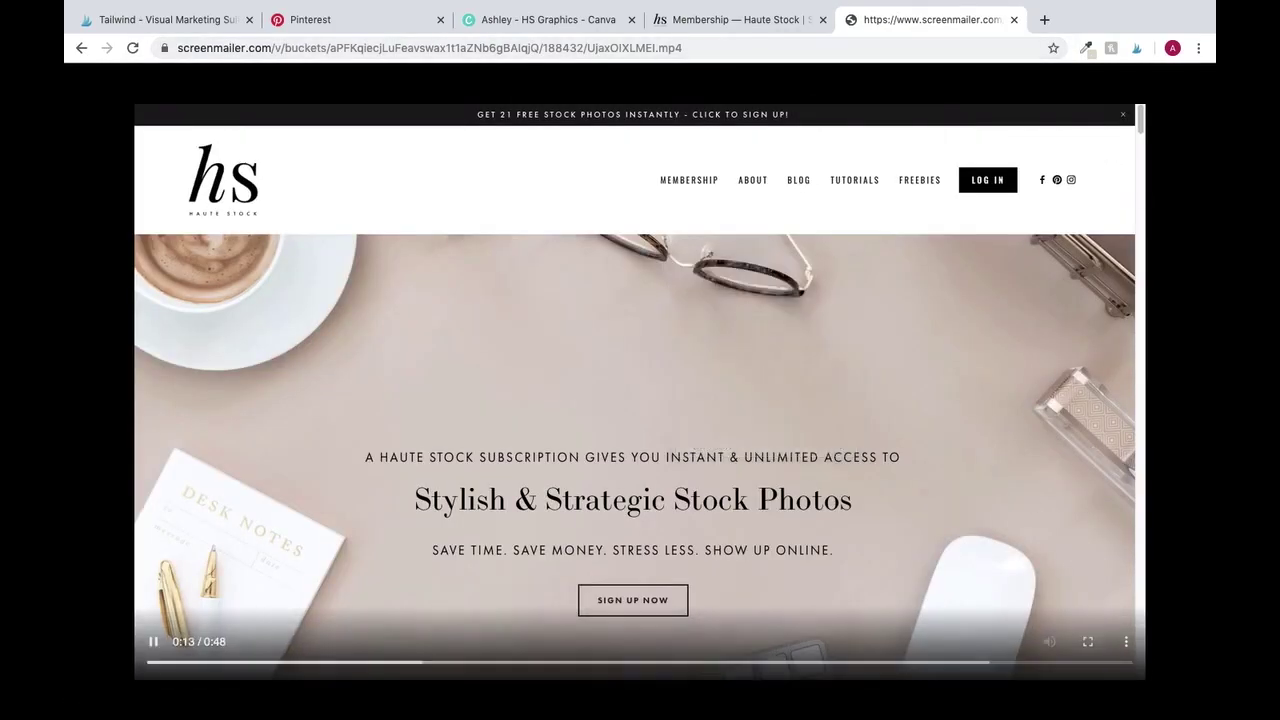
pyautogui.write('membershi')
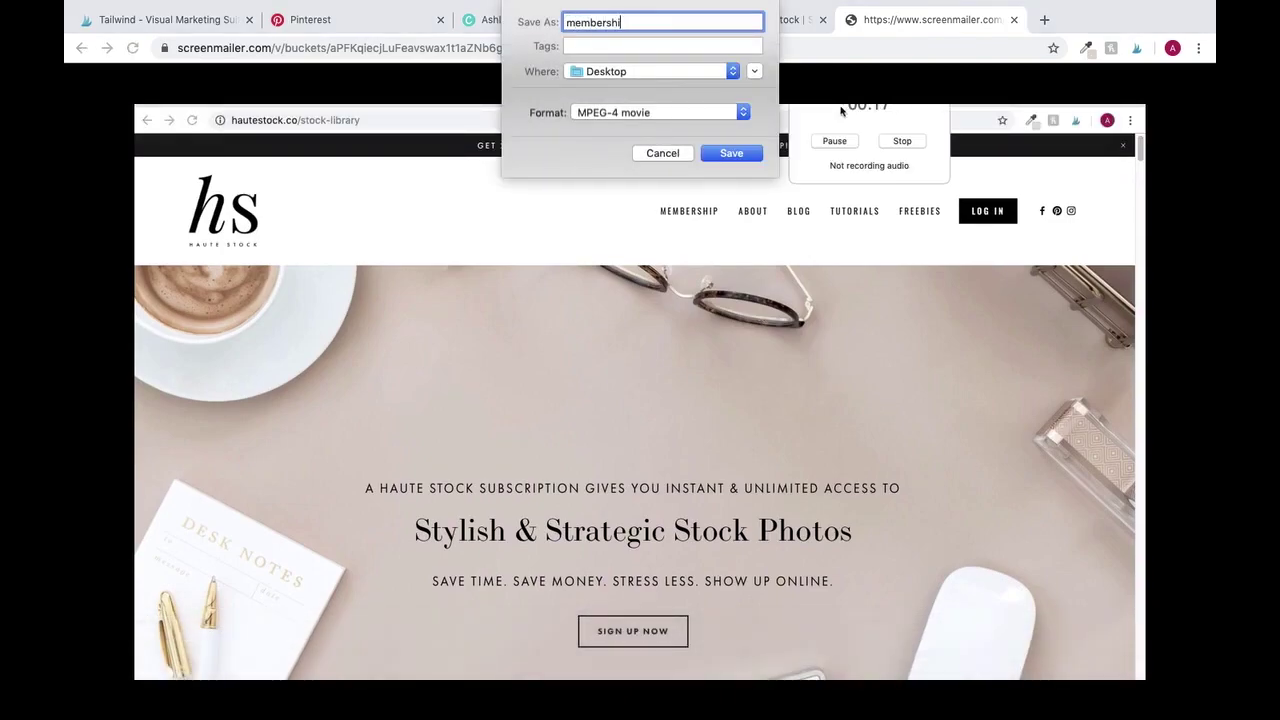
pyautogui.write('pvideofinal')
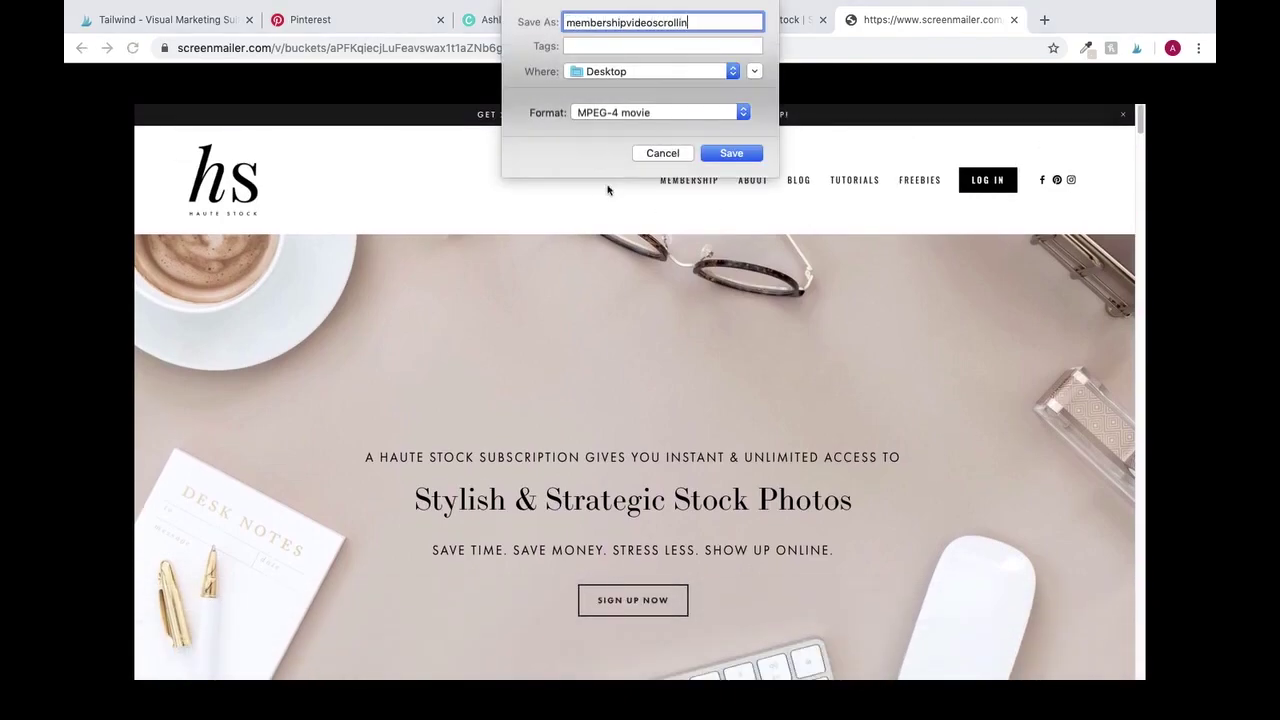
pyautogui.press('Return')
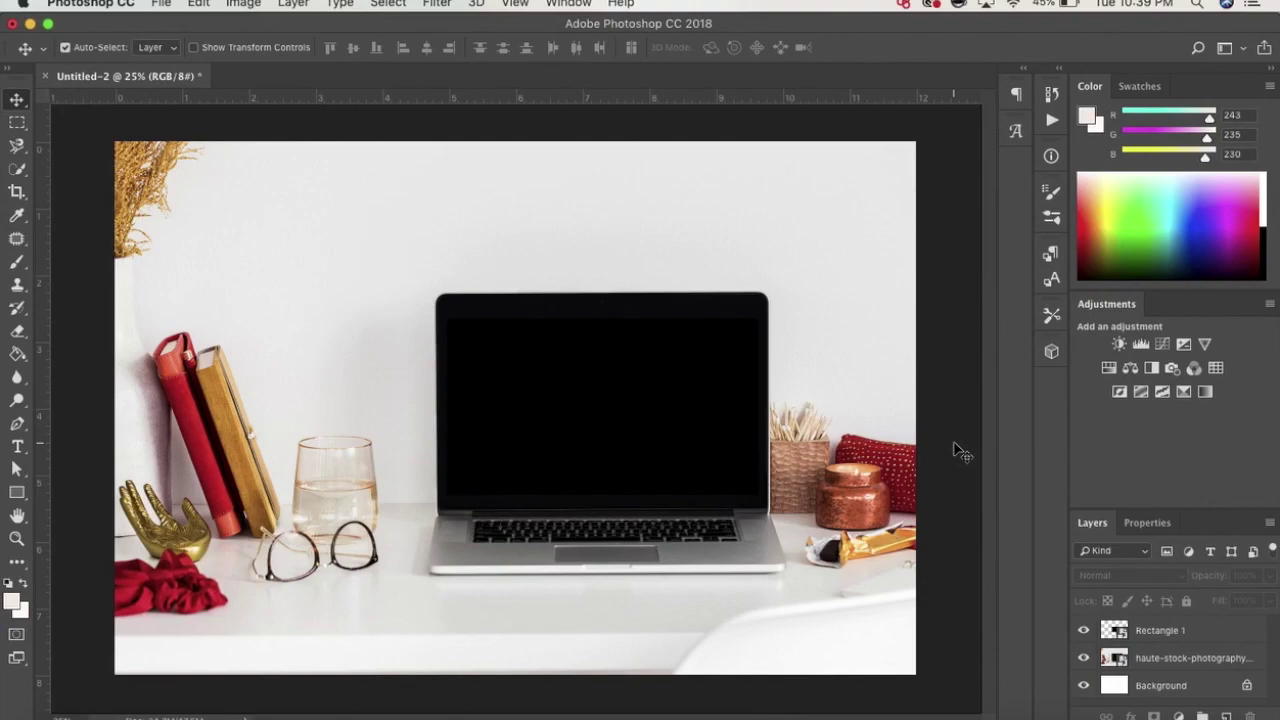
# Step: Open the Rectangle 1 smart object and place membershipvideo.mp4, enlarged to cover the black rectangle
pyautogui.doubleClick(1114, 630)
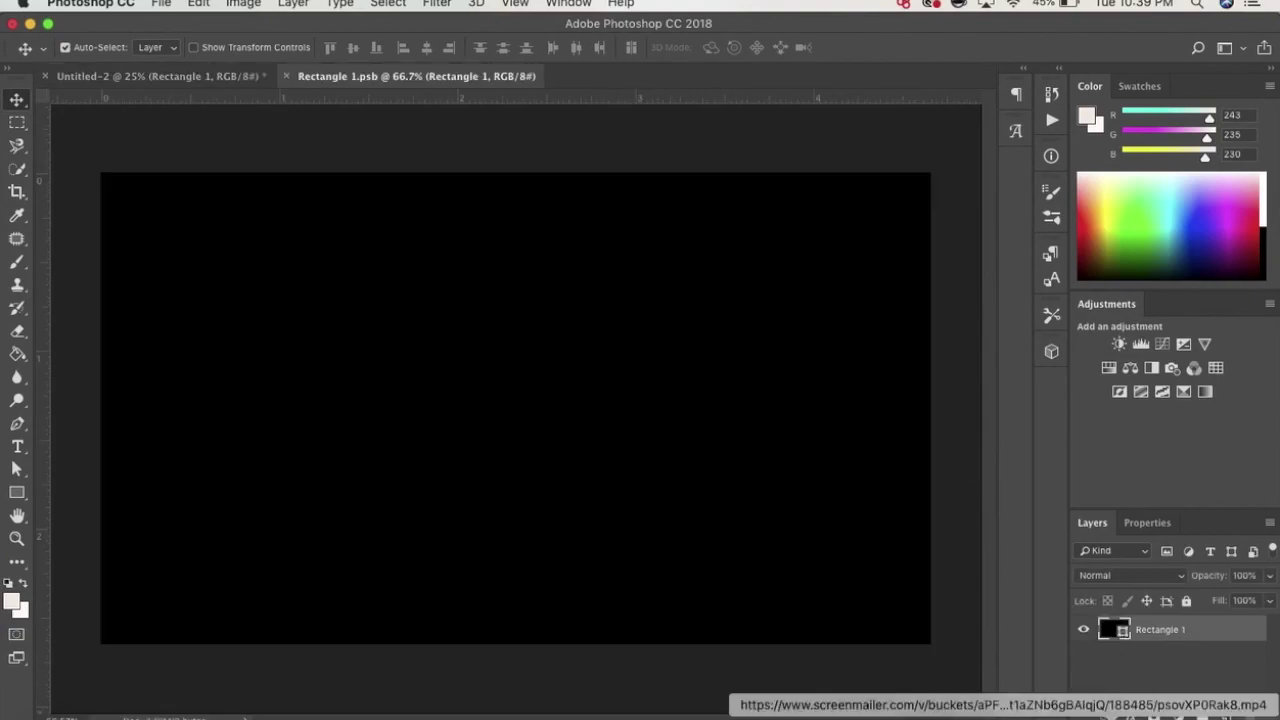
pyautogui.click(1157, 712)
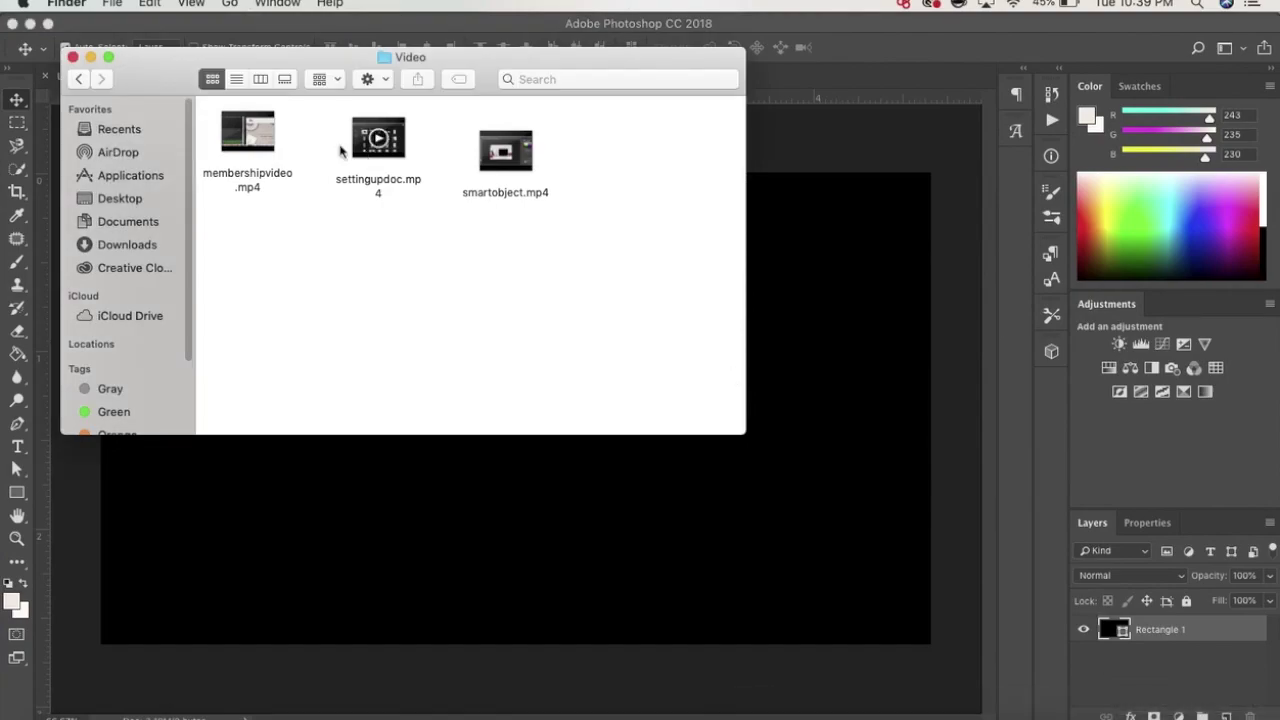
pyautogui.moveTo(250, 133); pyautogui.dragTo(474, 514)
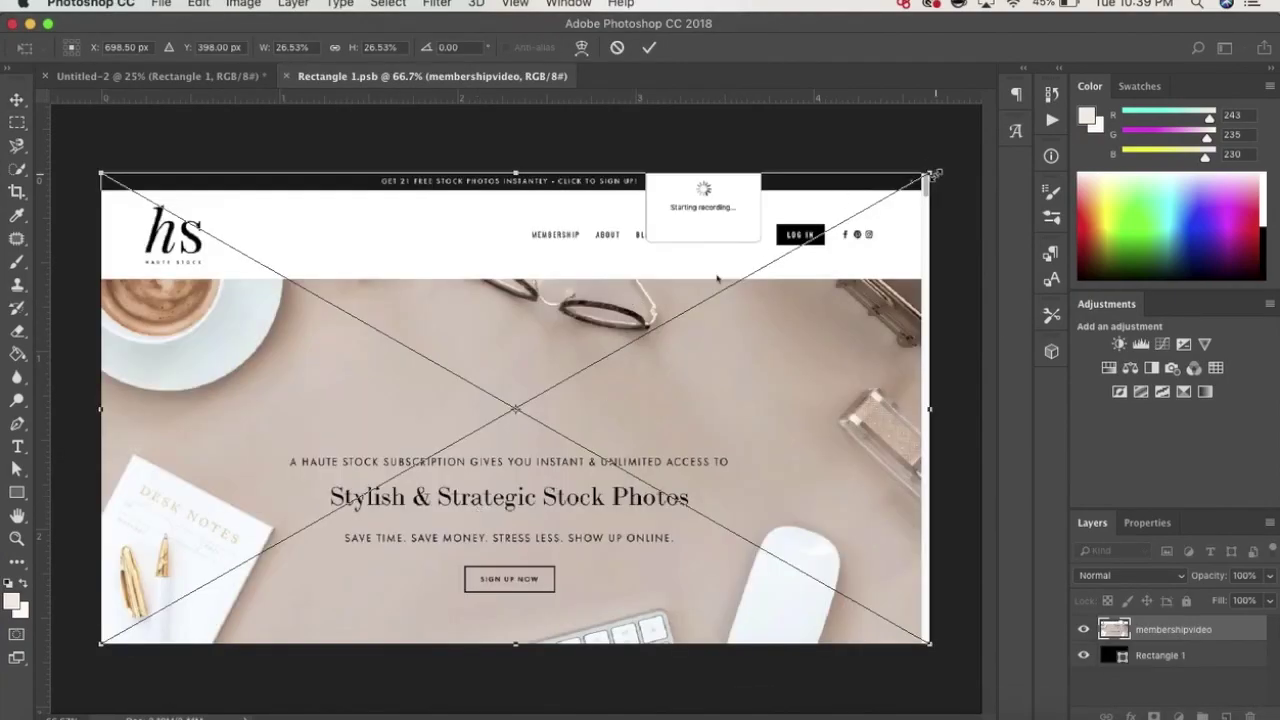
pyautogui.moveTo(930, 172); pyautogui.dragTo(946, 164)
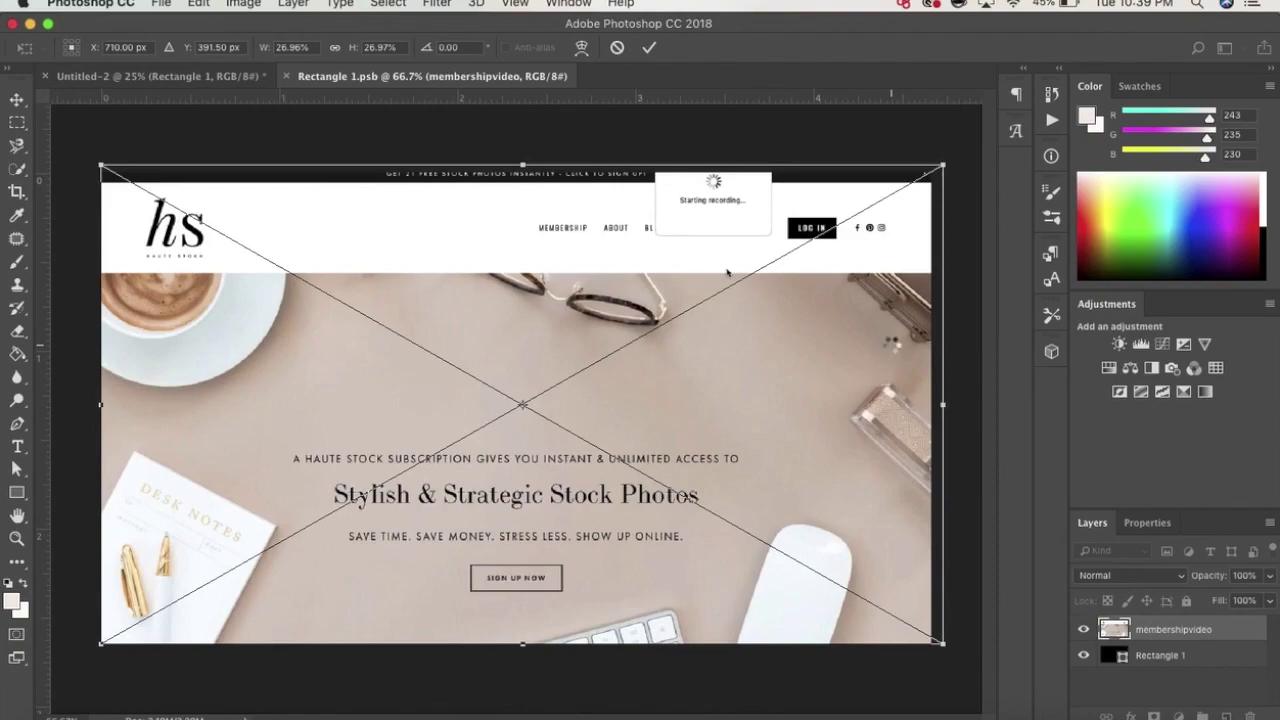
pyautogui.press('Return')
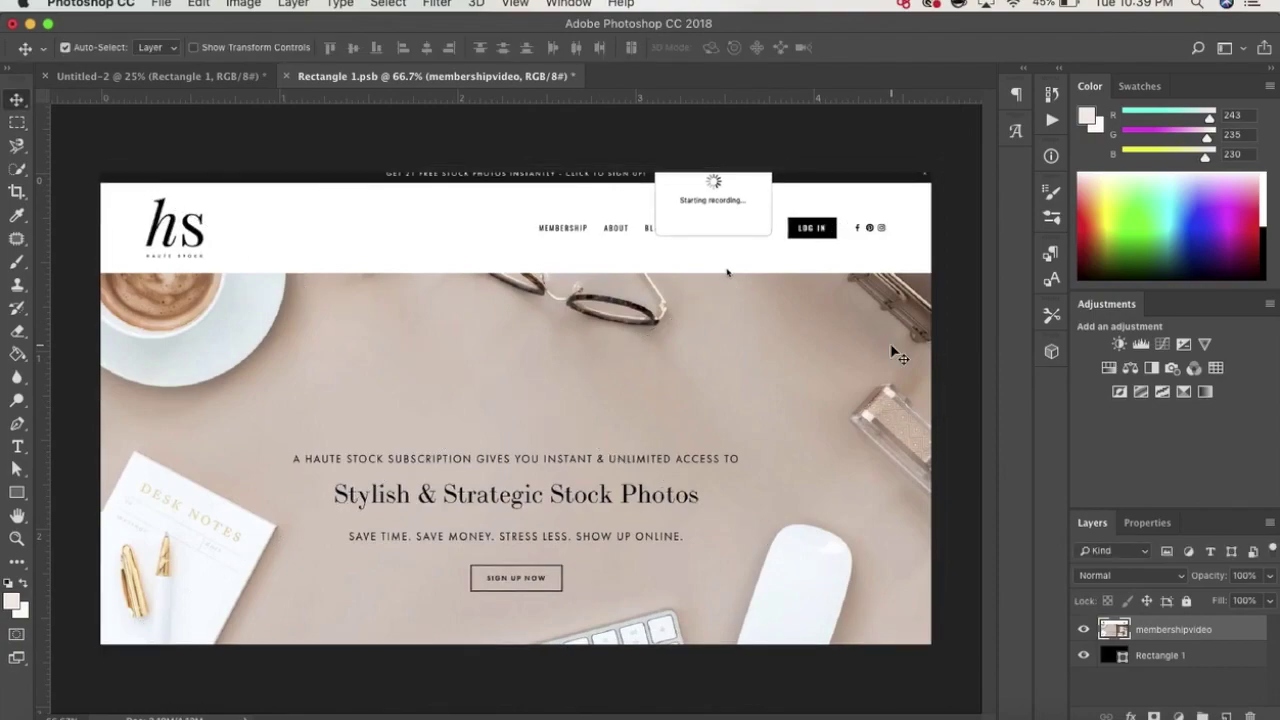
pyautogui.press('super+minus')
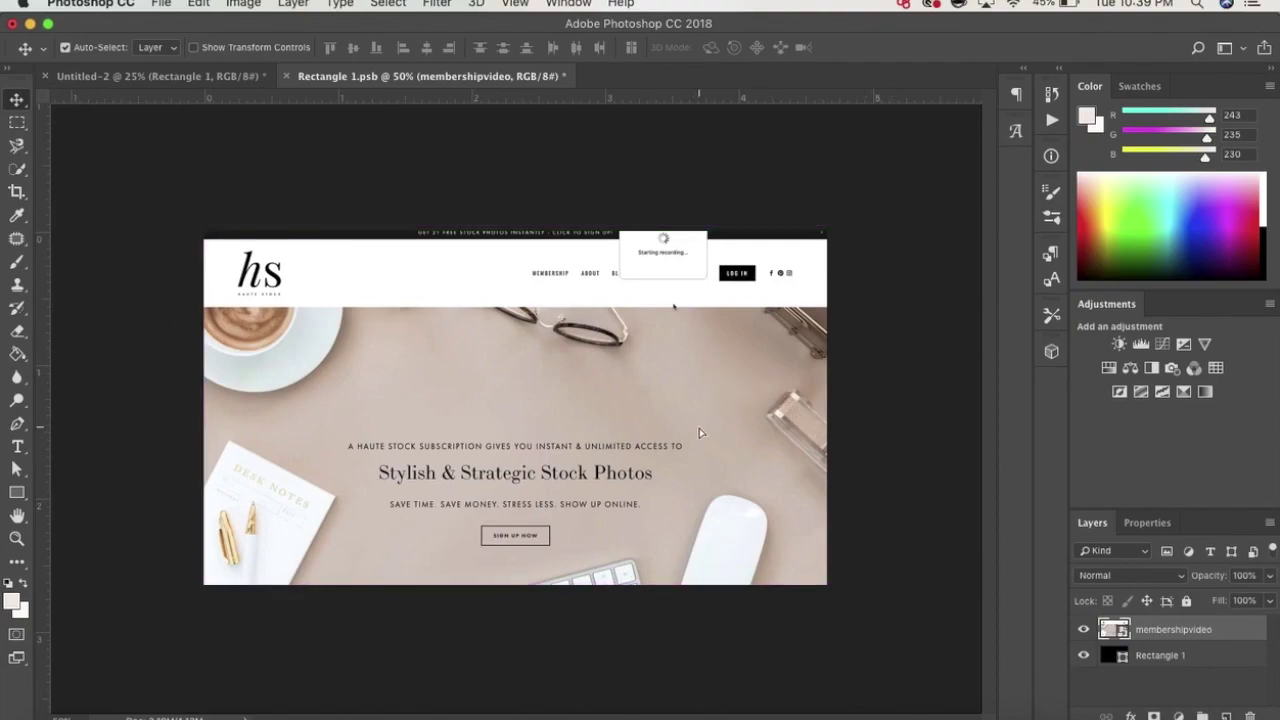
pyautogui.click(566, 4)
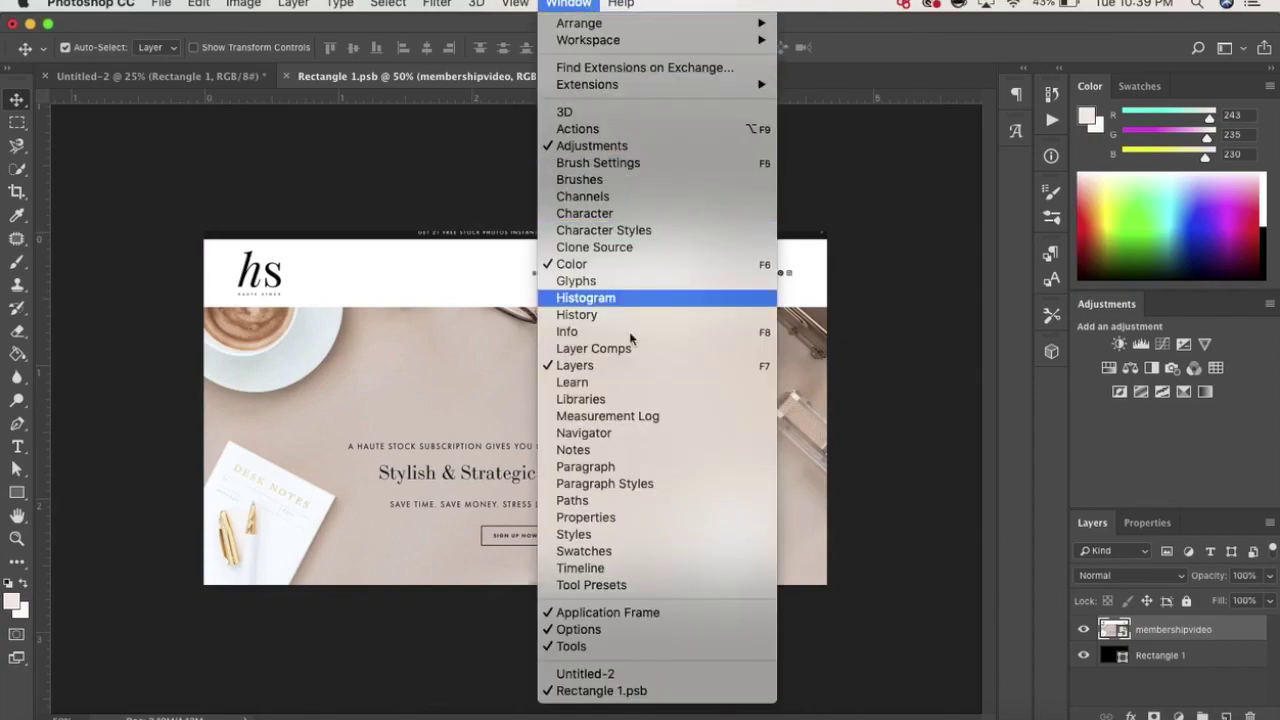
# Step: Open the Timeline panel and create a video timeline for membershipvideo and Rectangle 1
pyautogui.click(616, 570)
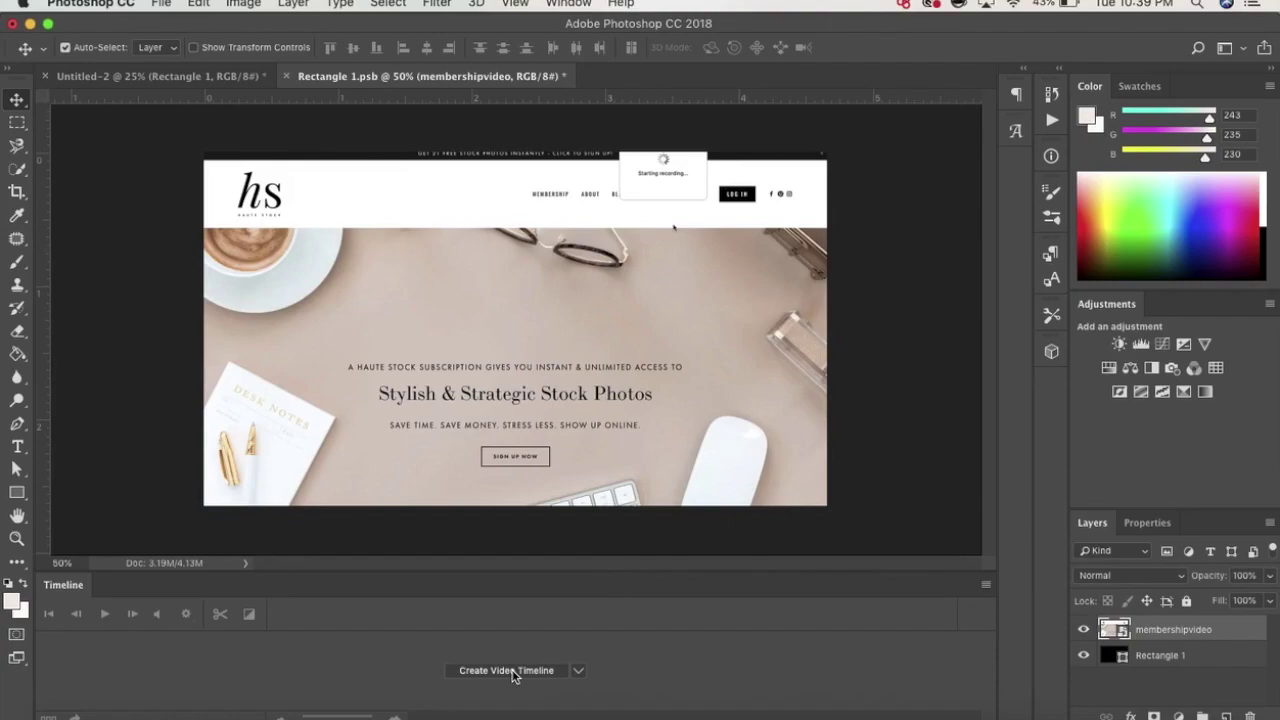
pyautogui.click(512, 672)
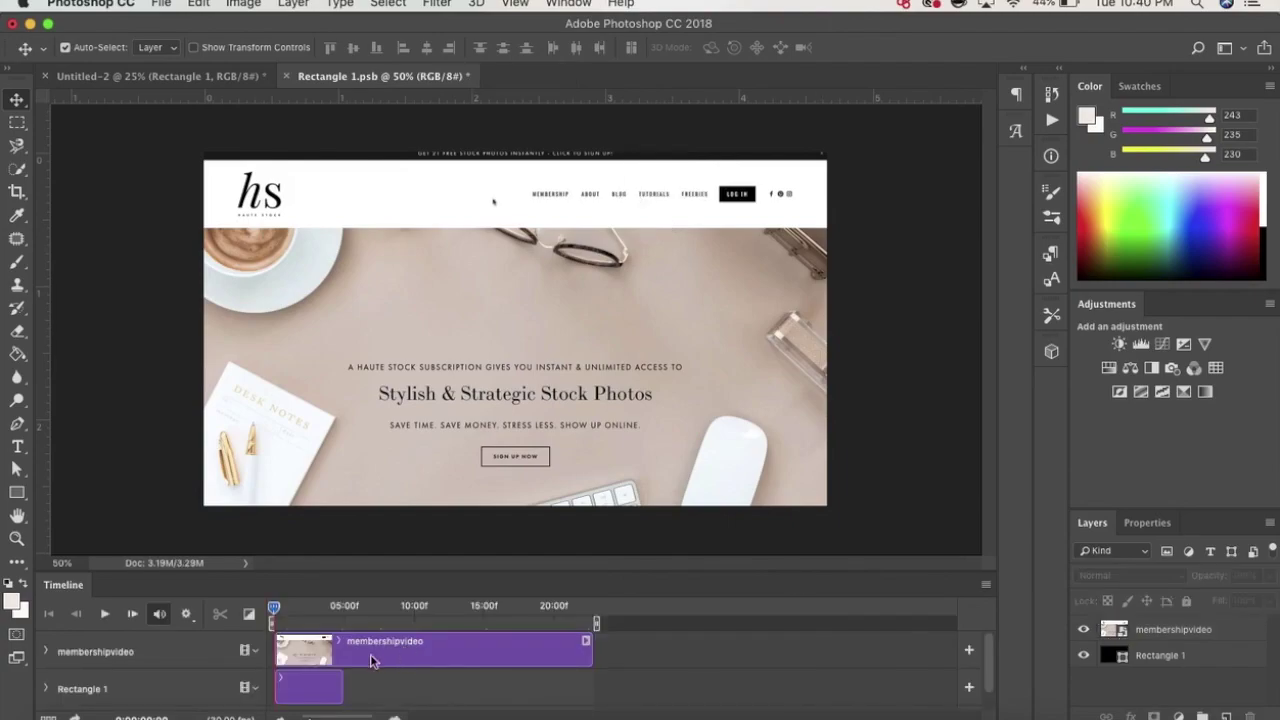
# Step: Extend the Rectangle 1 clip to the video's length and lower membershipvideo opacity to 87%
pyautogui.click(328, 690)
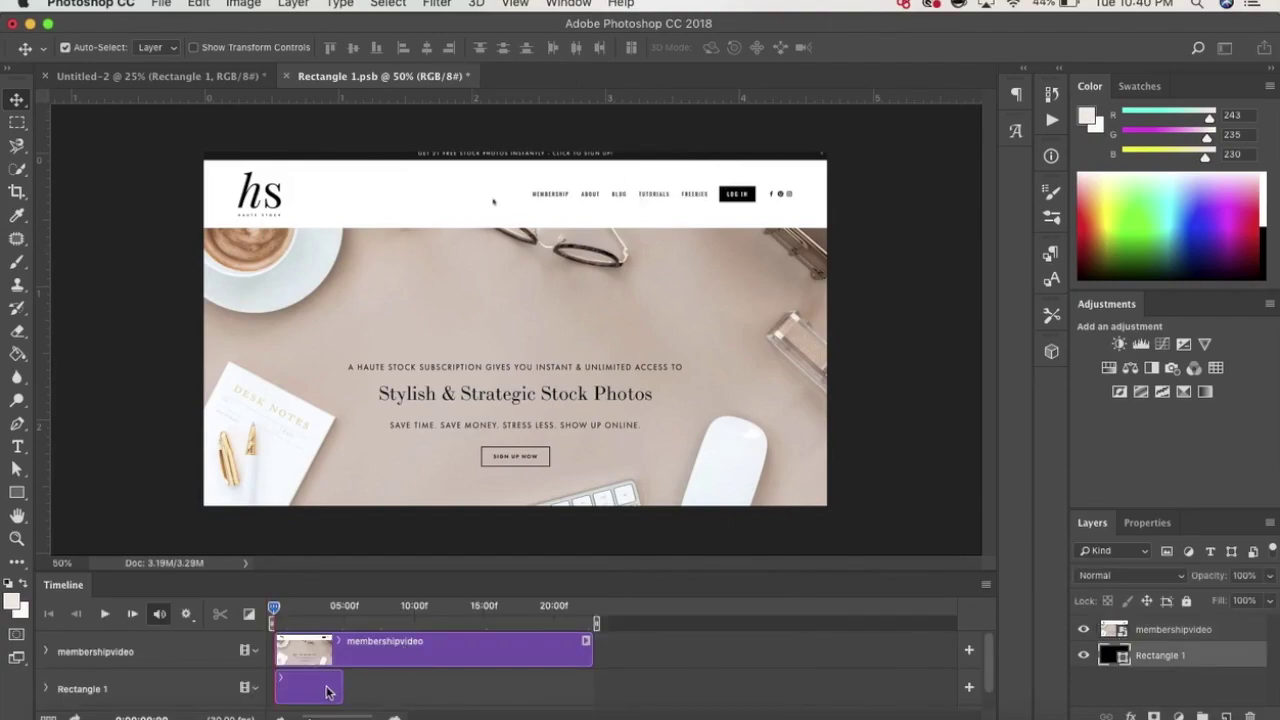
pyautogui.moveTo(342, 688); pyautogui.dragTo(587, 687)
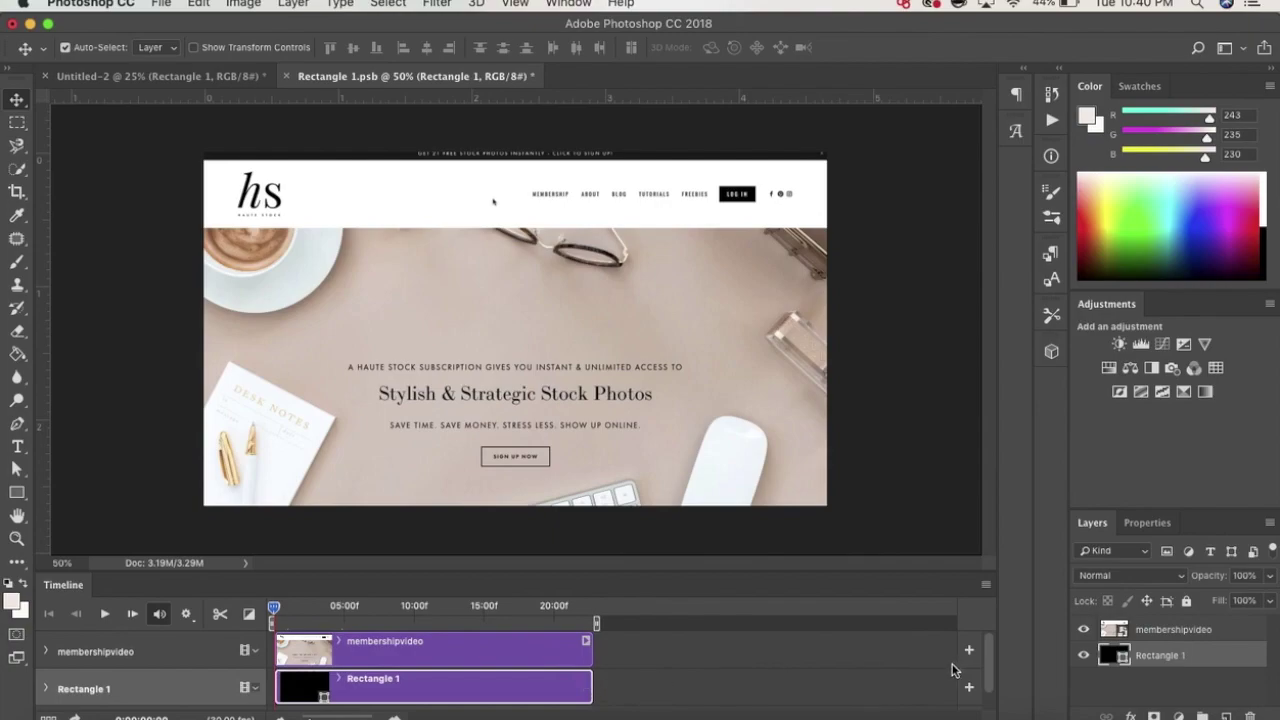
pyautogui.click(1223, 629)
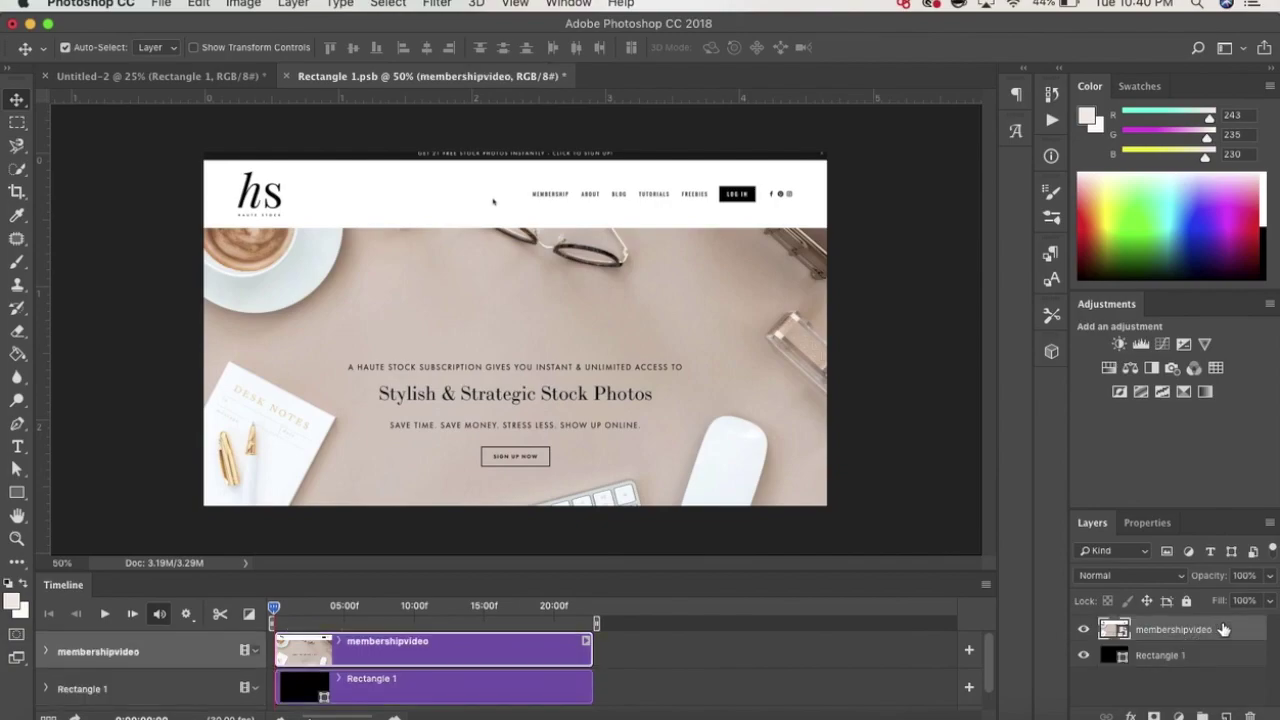
pyautogui.click(1272, 577)
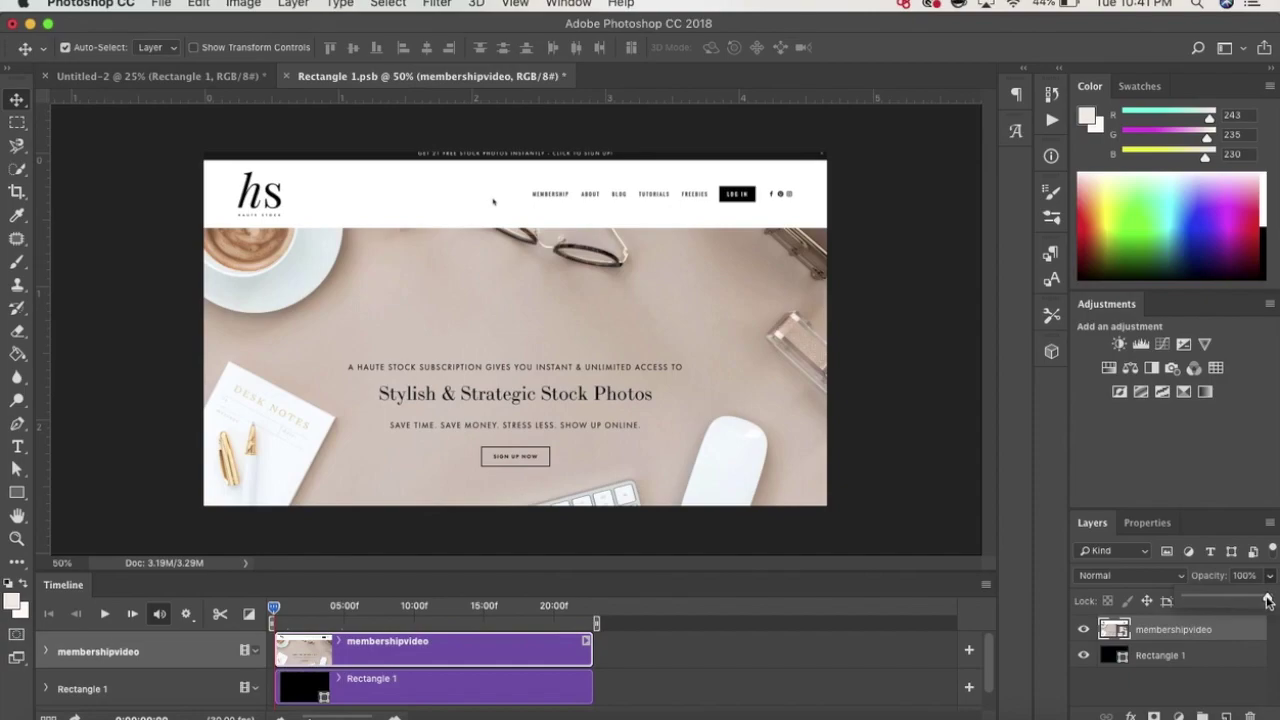
pyautogui.moveTo(1267, 598); pyautogui.dragTo(1258, 599)
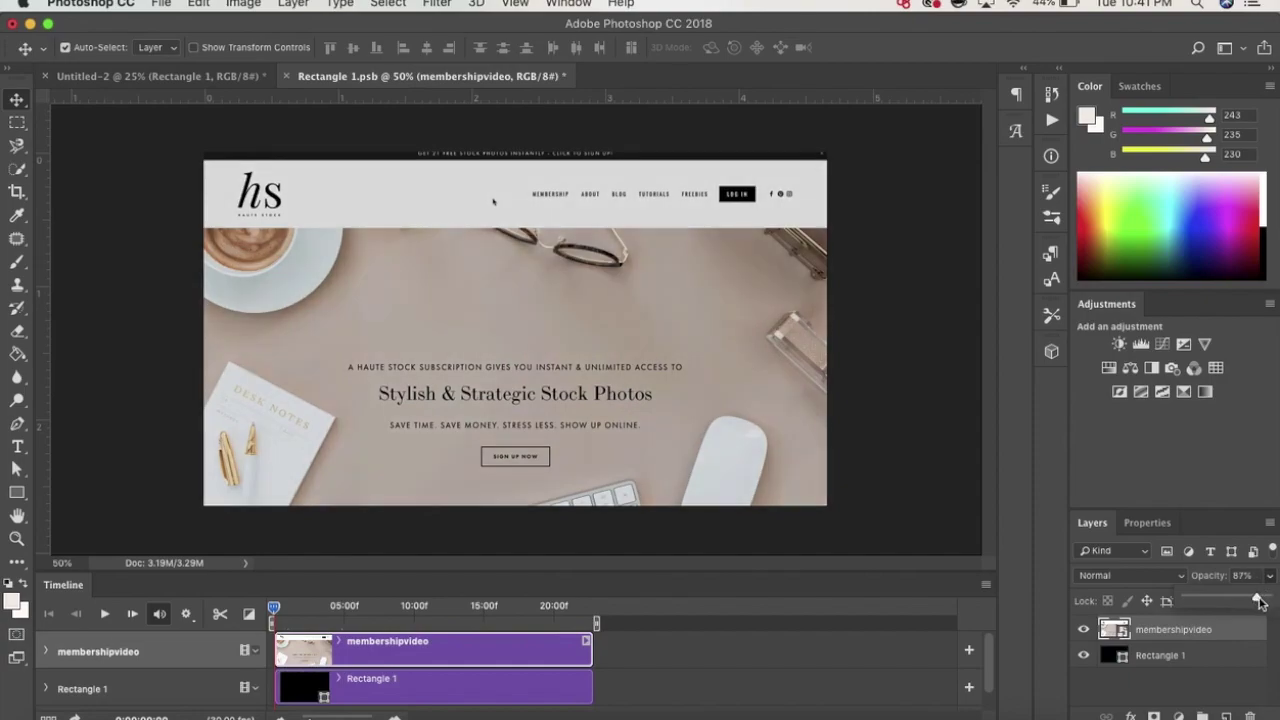
pyautogui.click(935, 449)
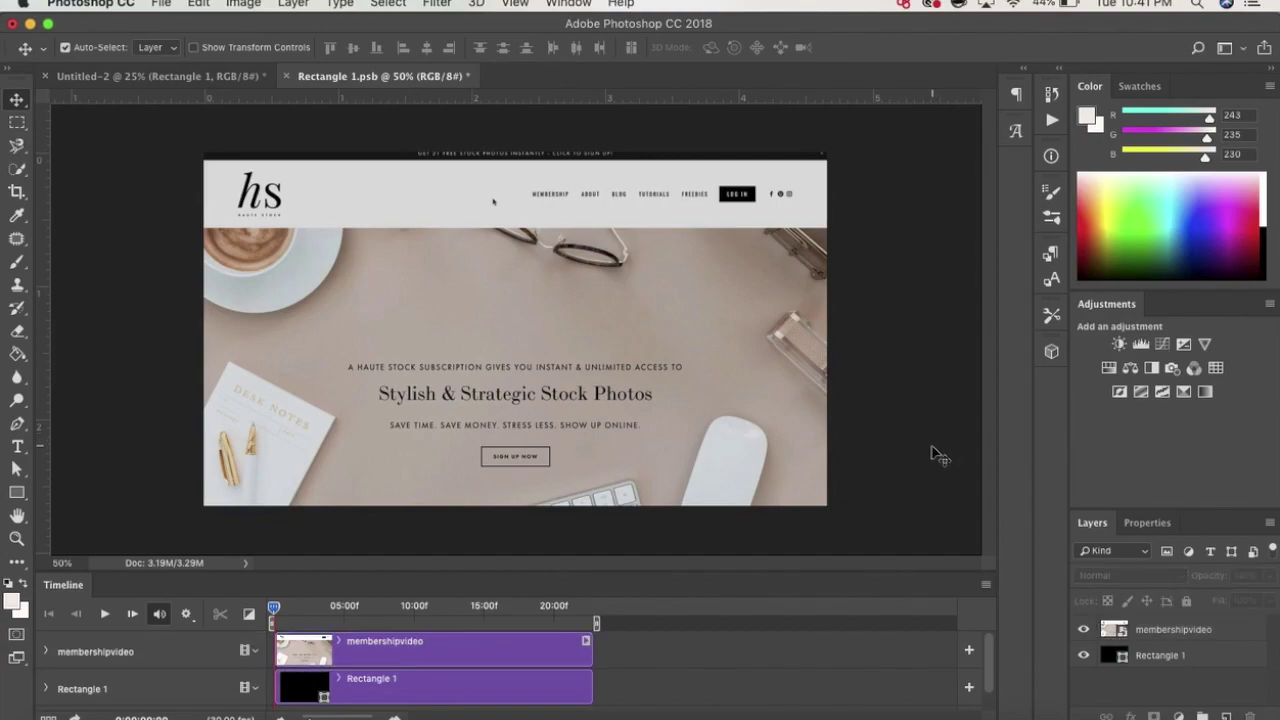
# Step: Save and close Rectangle 1.psb, add a mockup video timeline, and stretch the photo clip to 21:17
pyautogui.click(286, 76)
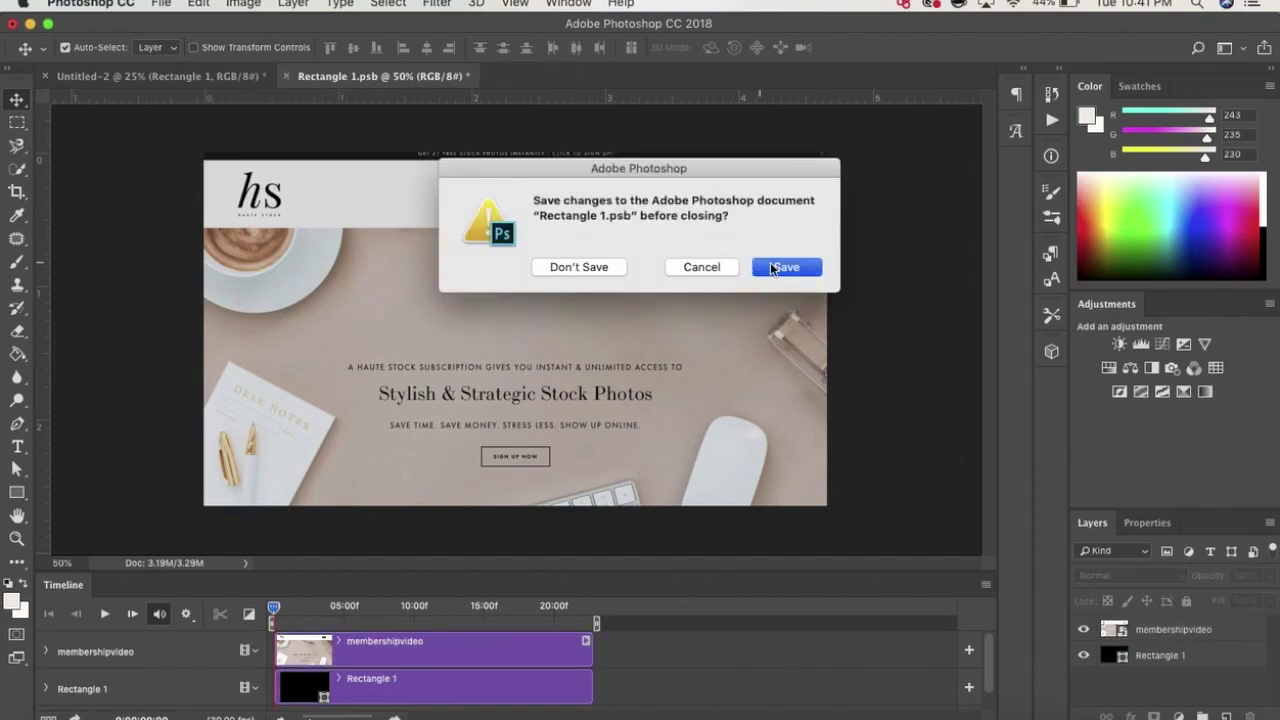
pyautogui.click(772, 267)
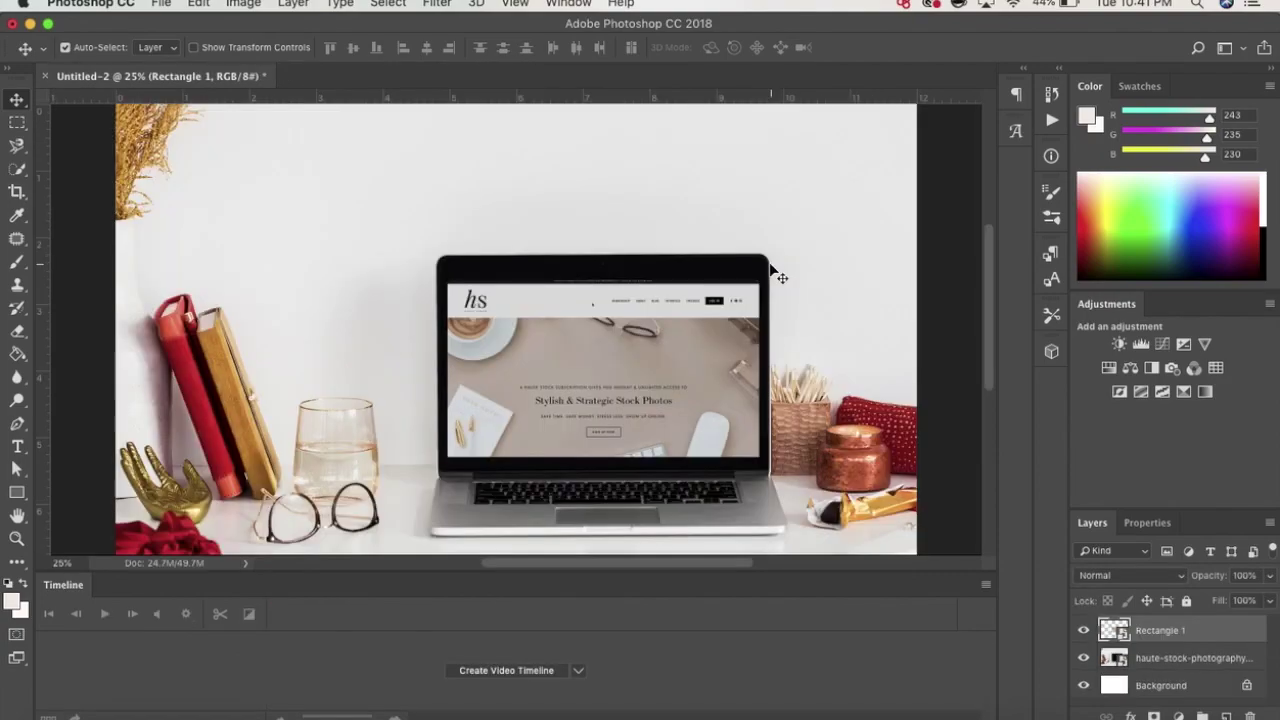
pyautogui.click(517, 672)
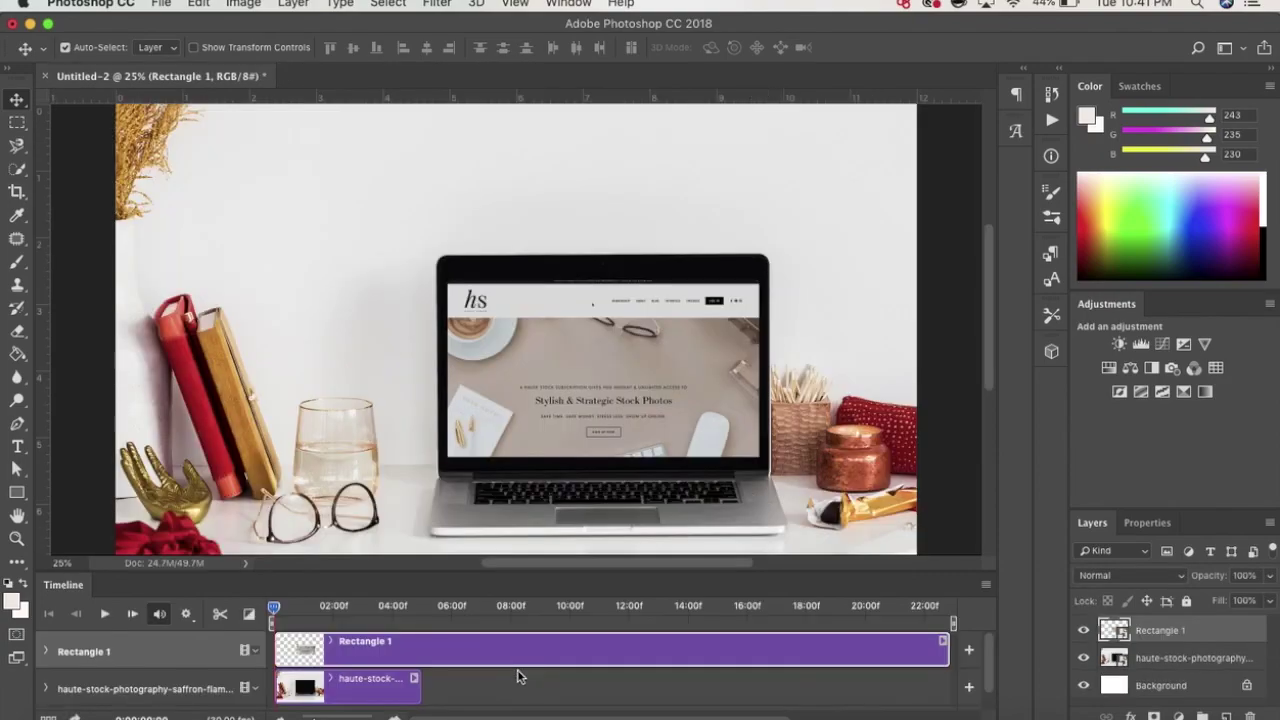
pyautogui.moveTo(419, 684); pyautogui.dragTo(950, 672)
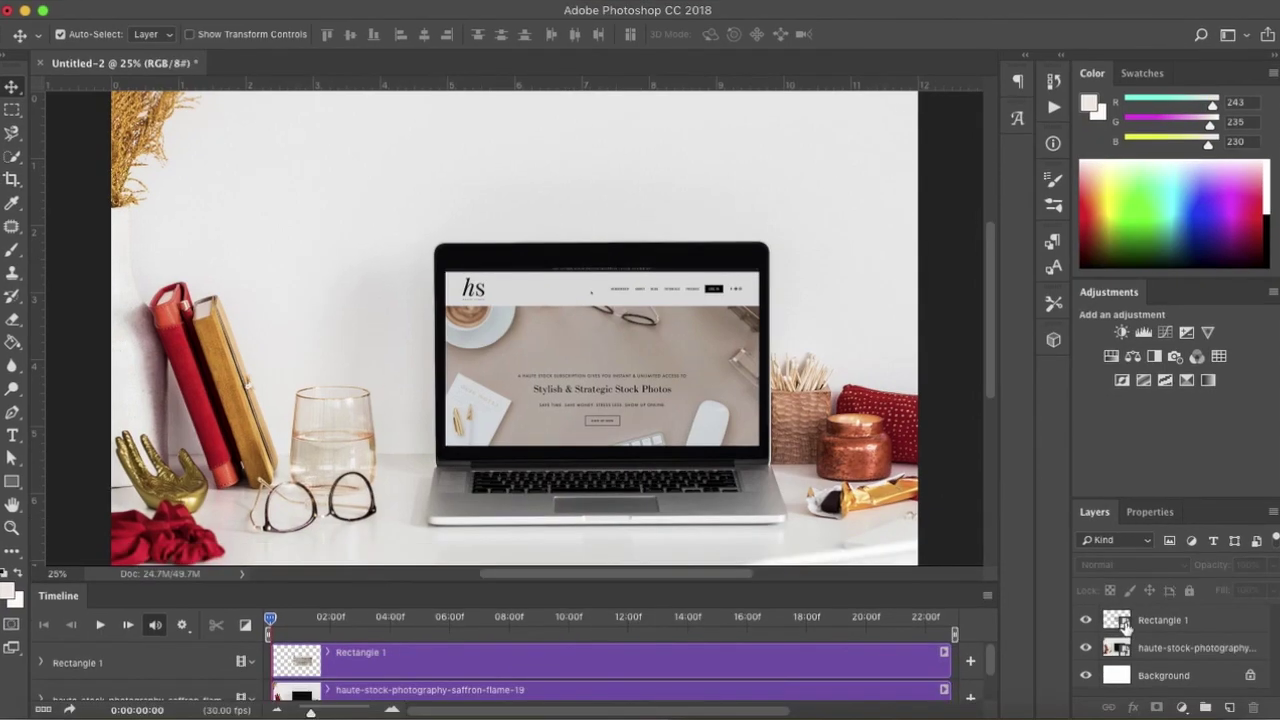
pyautogui.doubleClick(1207, 623)
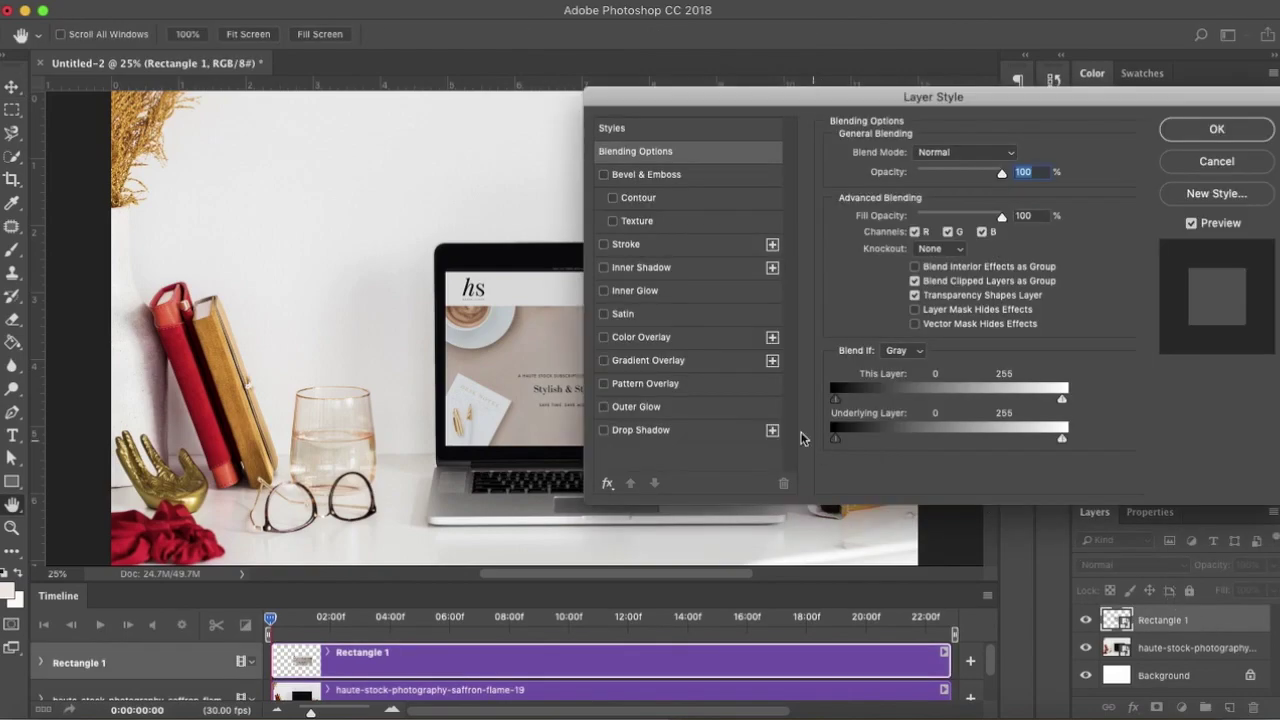
# Step: Enable Gradient Overlay on Rectangle 1 with Multiply blending, 15% opacity and a 61° angle
pyautogui.click(604, 360)
pyautogui.click(646, 362)
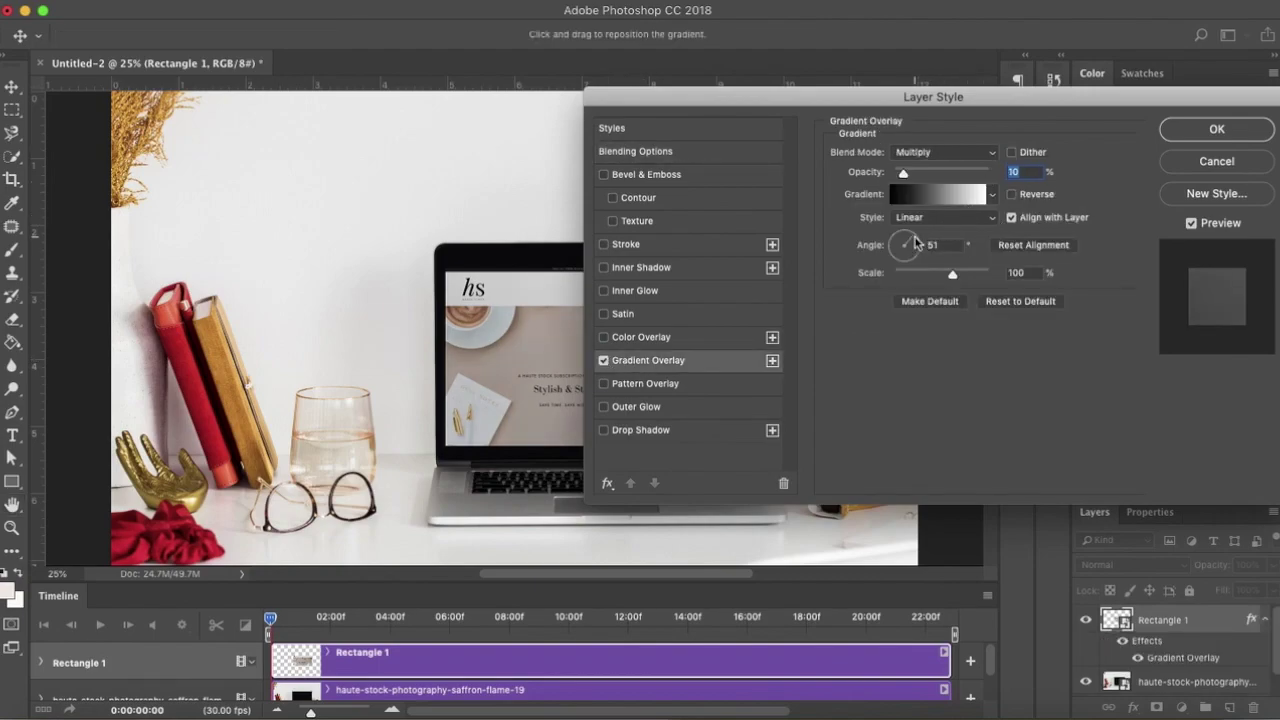
pyautogui.moveTo(915, 246)
pyautogui.mouseDown()
pyautogui.moveTo(889, 239)
pyautogui.moveTo(916, 237)
pyautogui.mouseUp()
pyautogui.moveTo(915, 236); pyautogui.dragTo(918, 241)
pyautogui.moveTo(769, 103); pyautogui.dragTo(893, 101)
pyautogui.moveTo(1022, 170); pyautogui.dragTo(1029, 178)
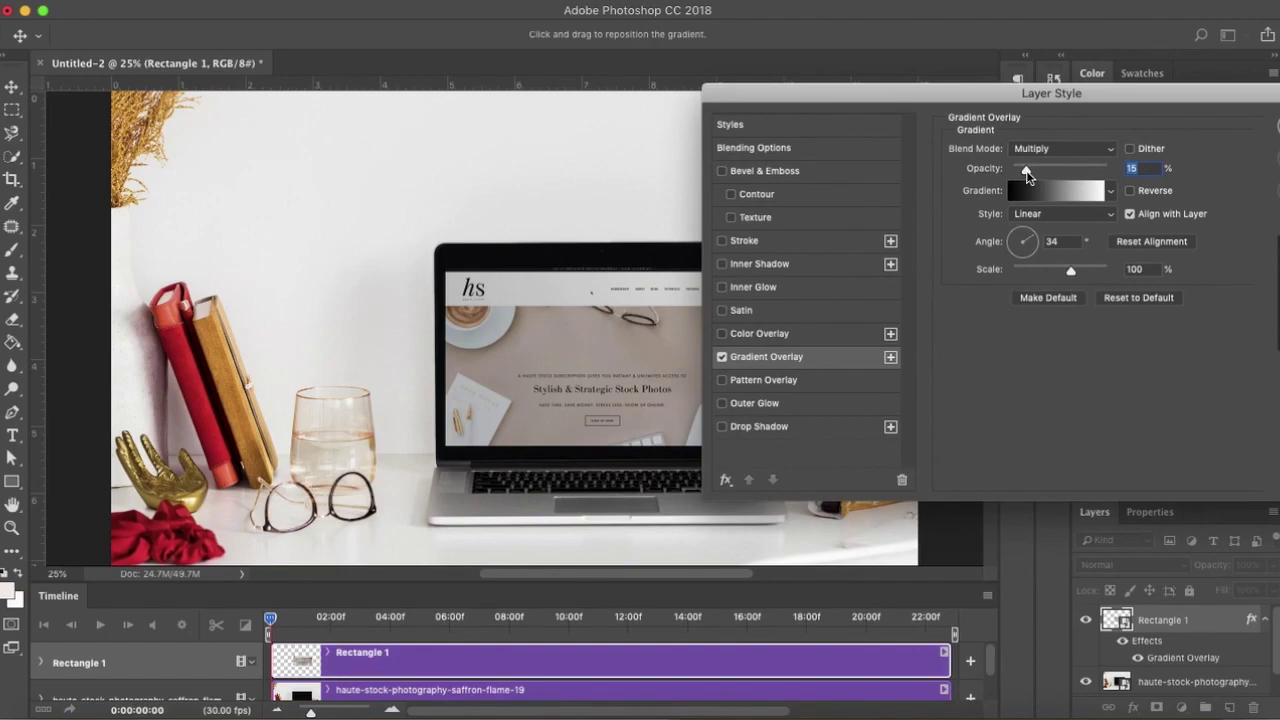
pyautogui.click(1031, 237)
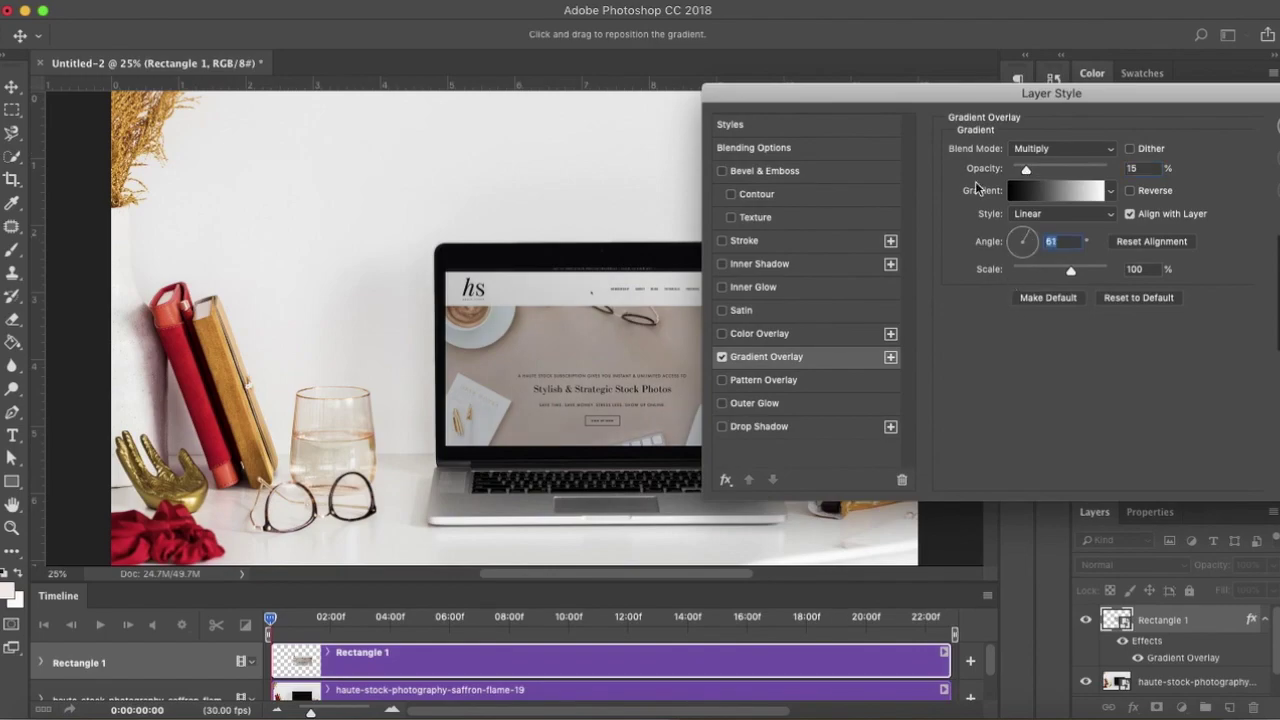
pyautogui.moveTo(912, 106); pyautogui.dragTo(733, 106)
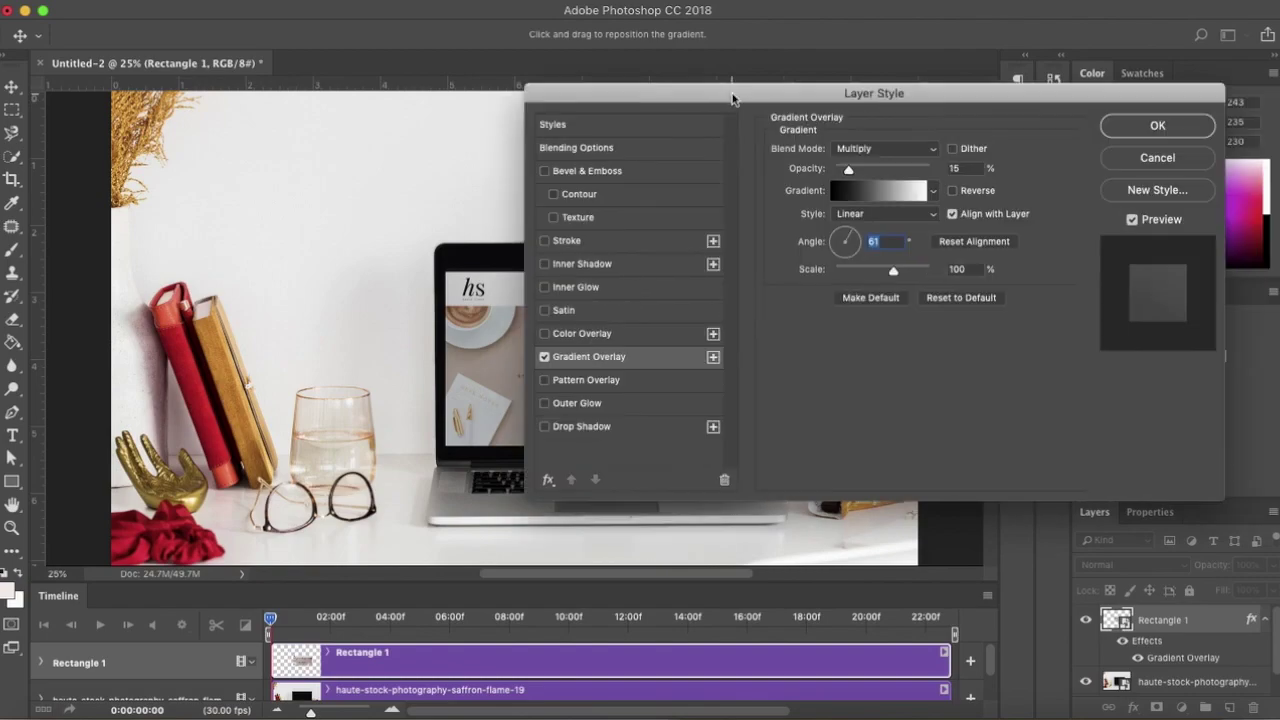
pyautogui.click(1158, 124)
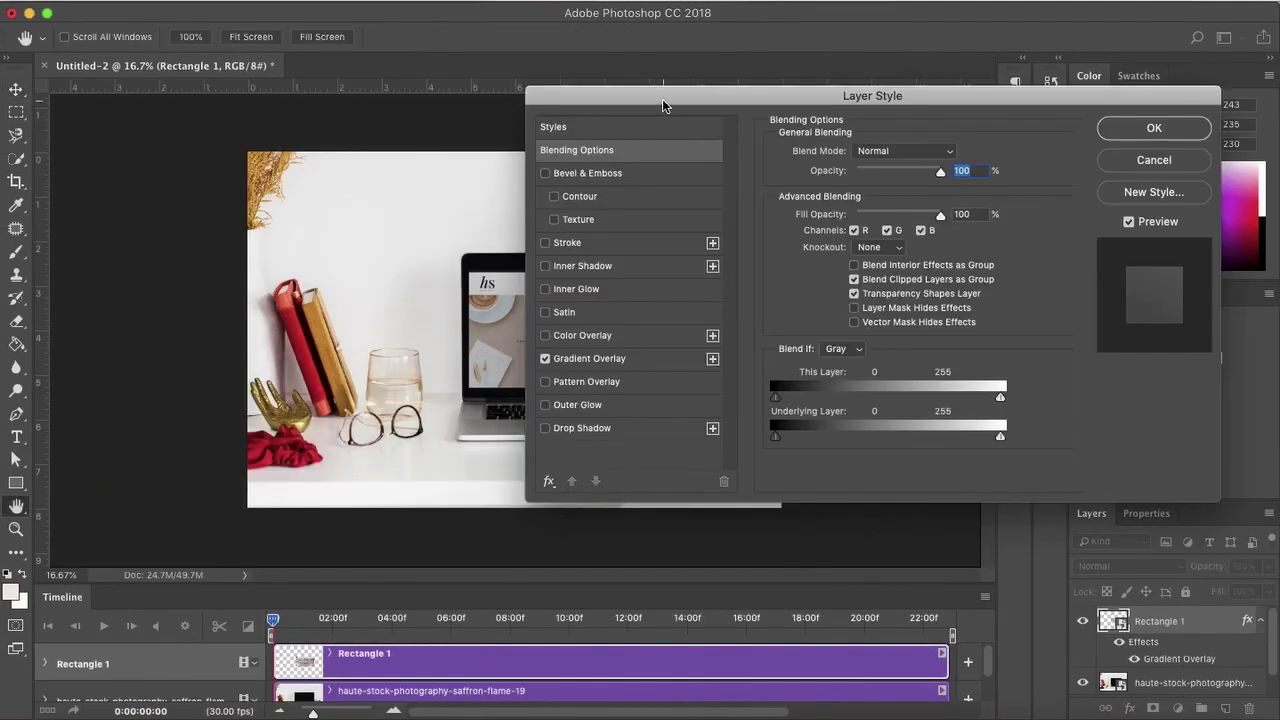
# Step: Try several textures, ending on a grey one, as a Pattern Overlay, then disable it
pyautogui.moveTo(662, 98); pyautogui.dragTo(781, 12)
pyautogui.click(709, 302)
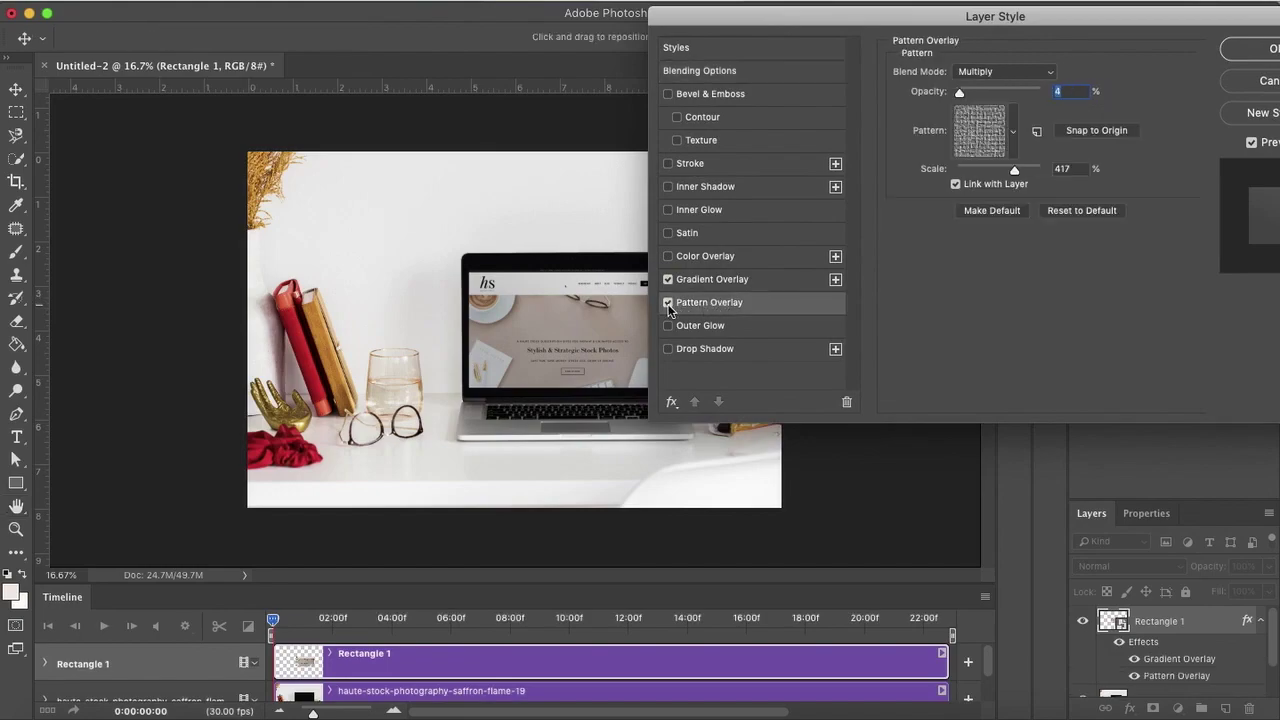
pyautogui.click(1012, 131)
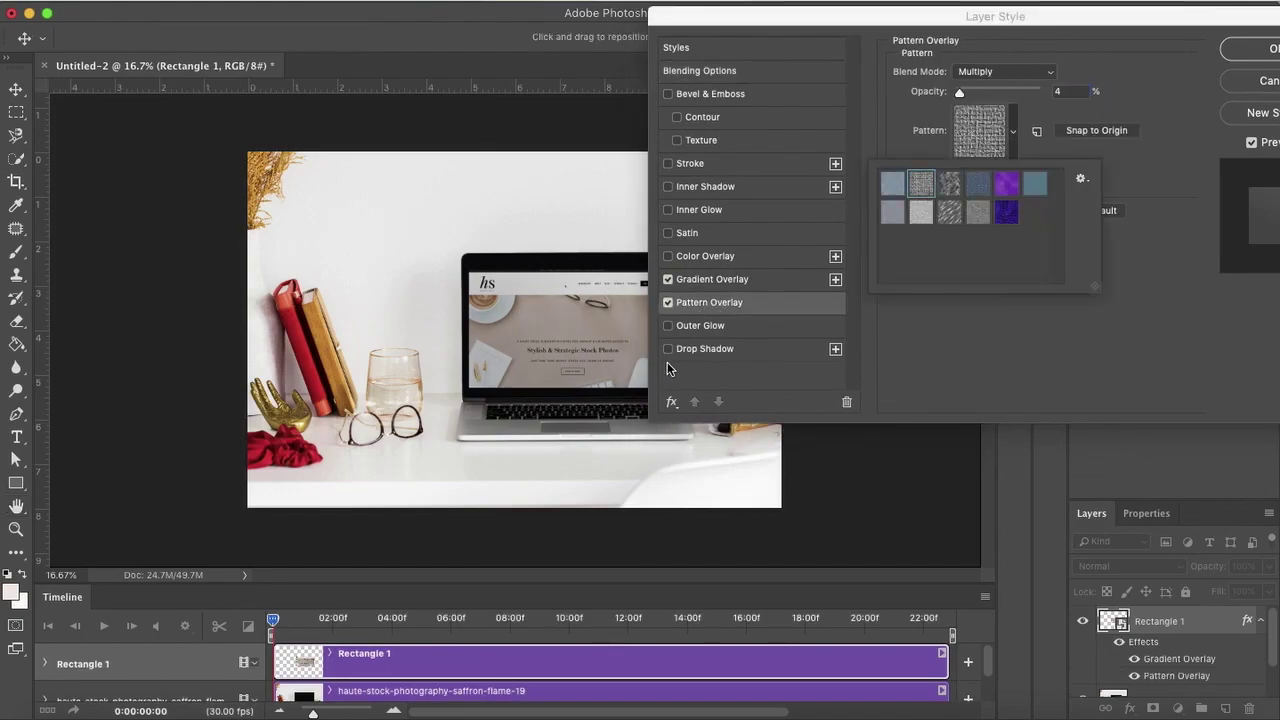
pyautogui.click(948, 192)
pyautogui.click(977, 183)
pyautogui.click(1006, 183)
pyautogui.doubleClick(920, 183)
pyautogui.click(529, 308)
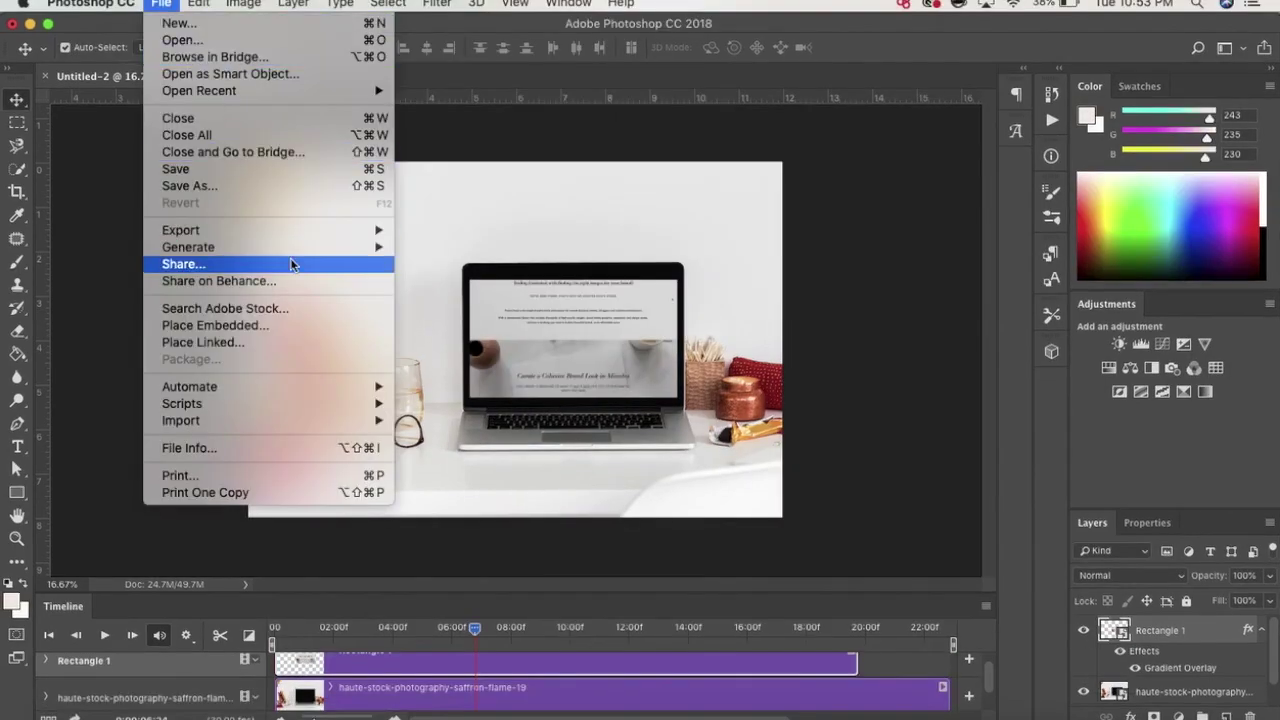
# Step: Render the desk mockup through File > Export > Render Video with the default settings
pyautogui.moveTo(283, 229)
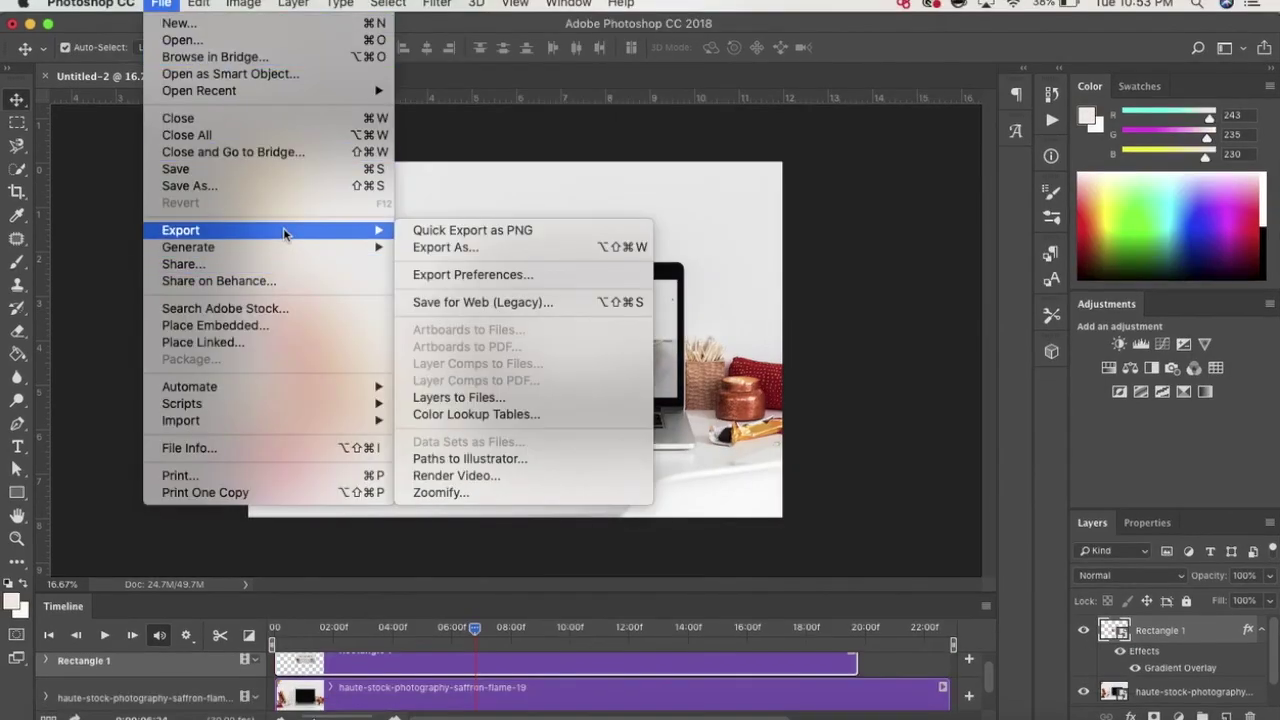
pyautogui.click(493, 474)
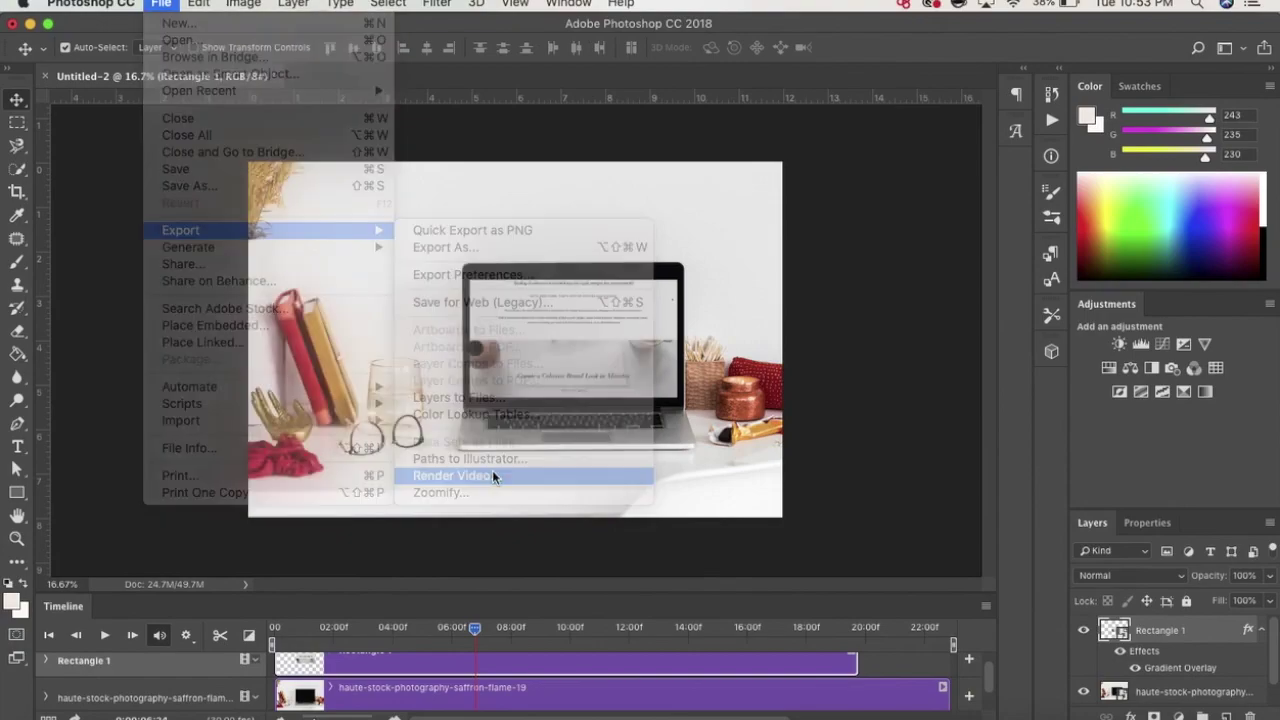
pyautogui.click(935, 186)
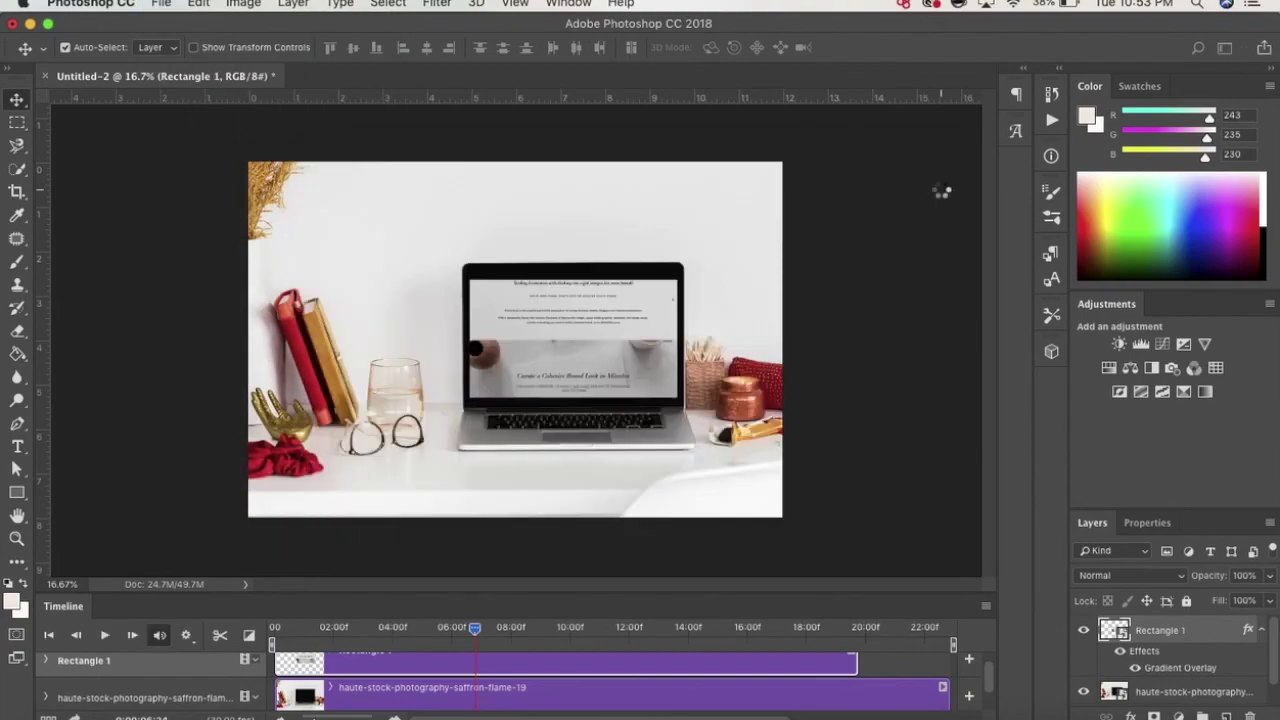